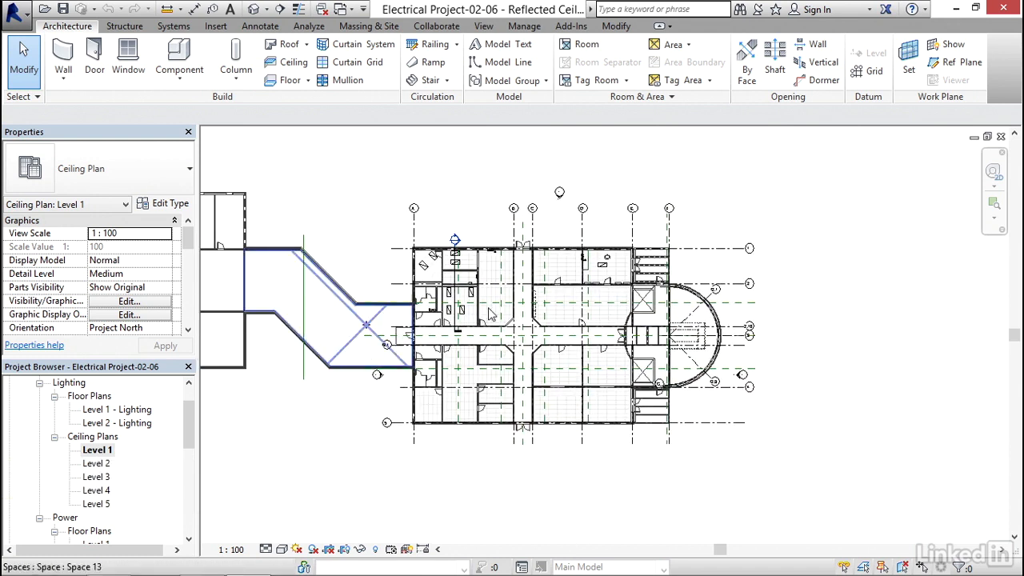
# Place a Door-type M_Lighting Switches device on the wall beside the door in the room with the diagonal light fixtures
pyautogui.scroll(3, 384, 256)
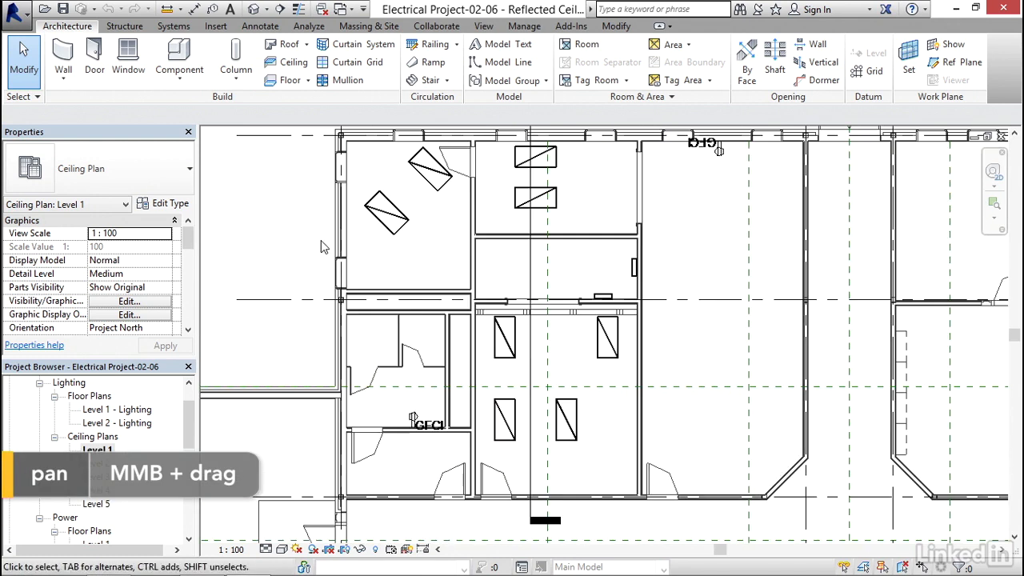
pyautogui.moveTo(304, 203); pyautogui.dragTo(327, 251, button='middle')
pyautogui.scroll(2, 323, 251)
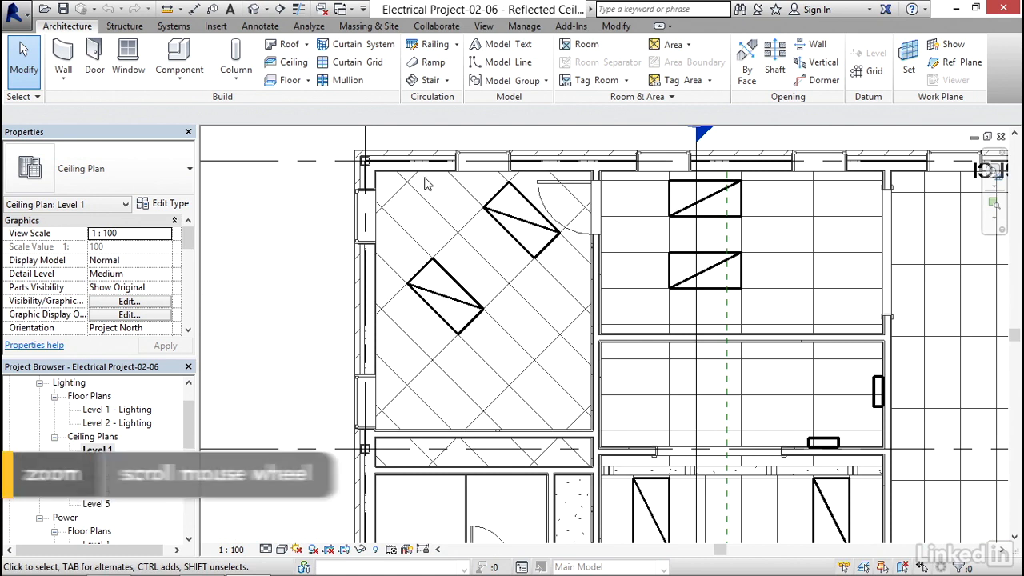
pyautogui.click(176, 27)
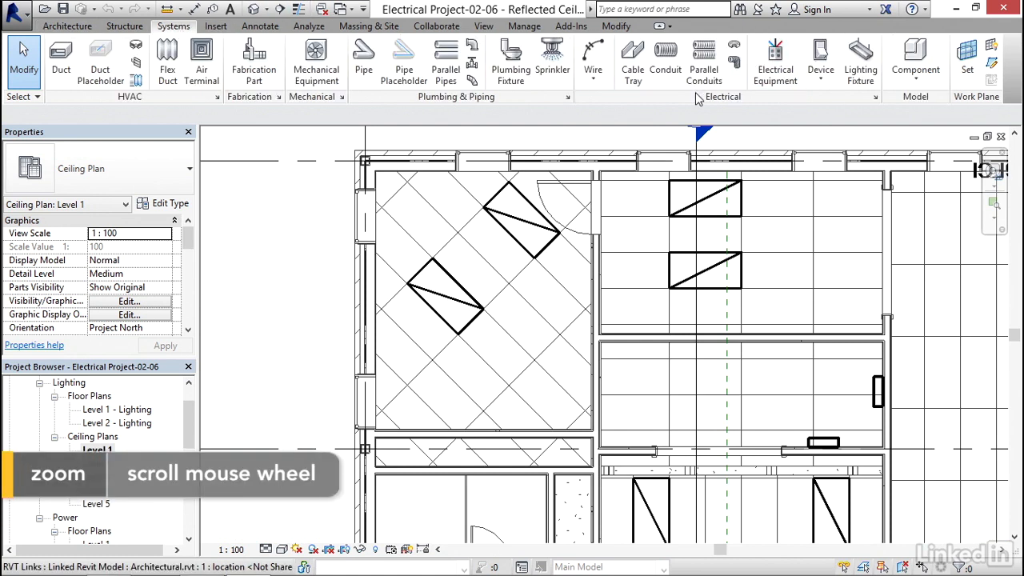
pyautogui.click(820, 83)
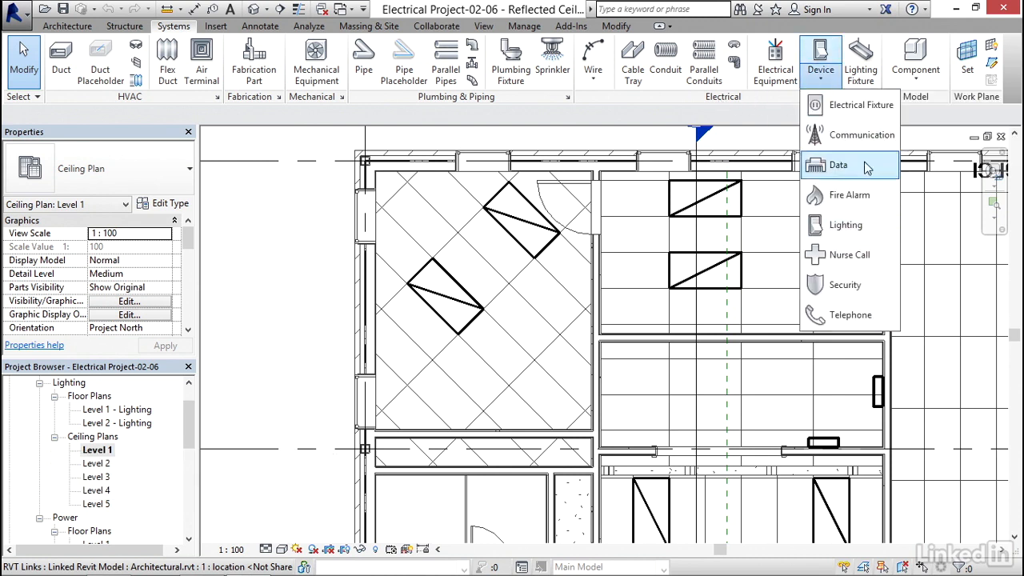
pyautogui.click(847, 226)
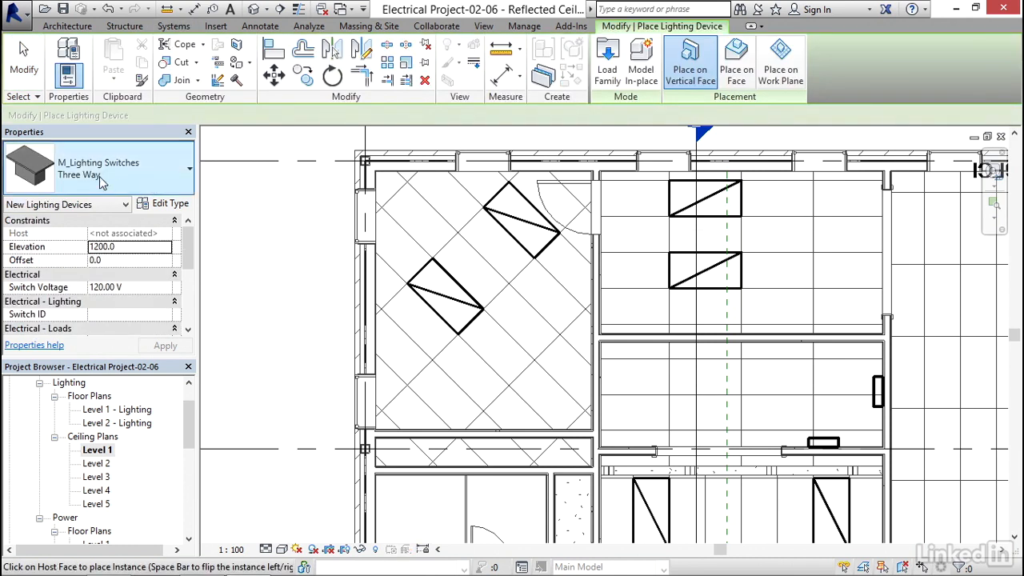
pyautogui.click(188, 184)
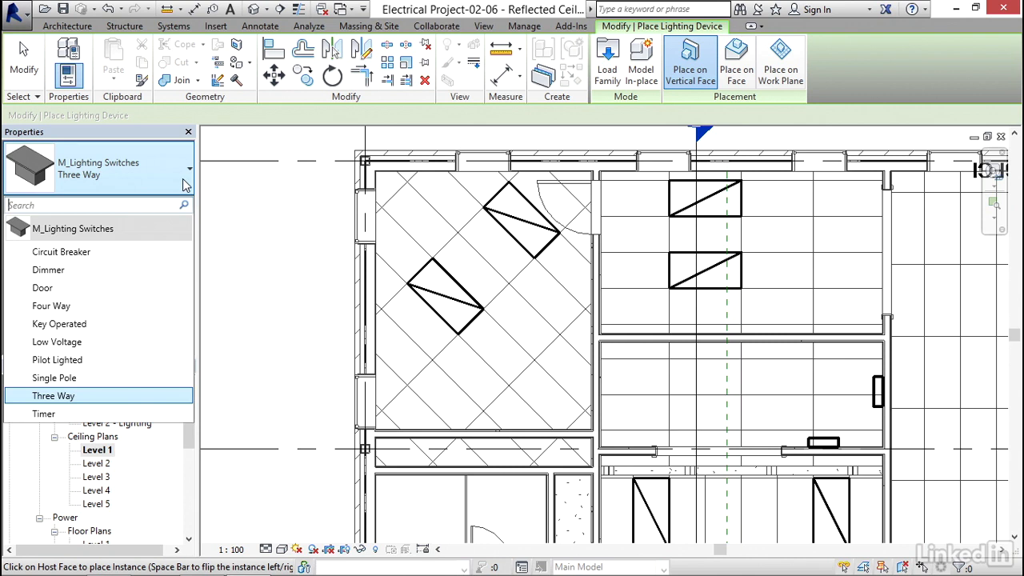
pyautogui.click(76, 288)
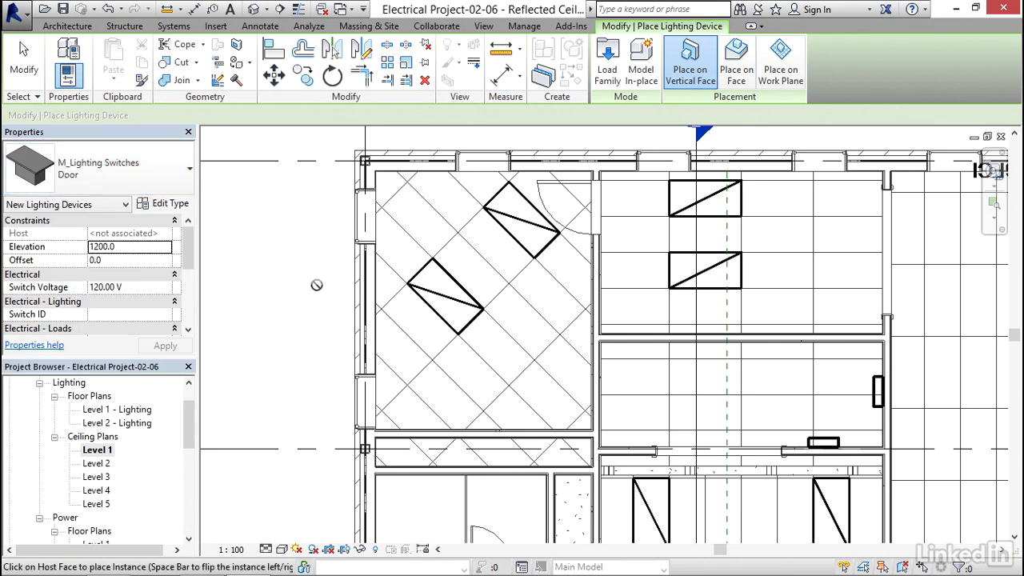
pyautogui.scroll(5, 591, 254)
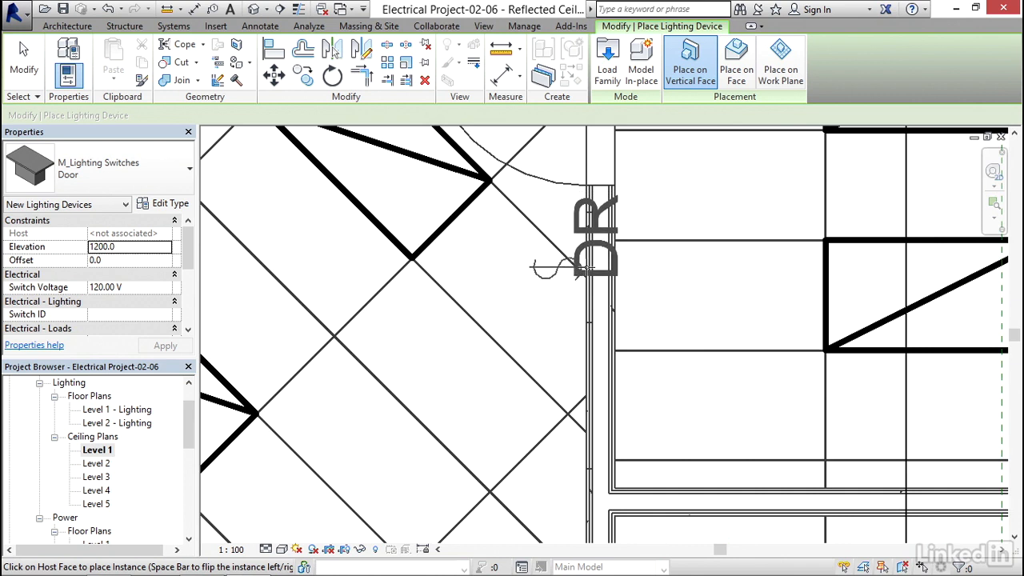
pyautogui.click(588, 268)
pyautogui.press('Escape')
pyautogui.press('Escape')
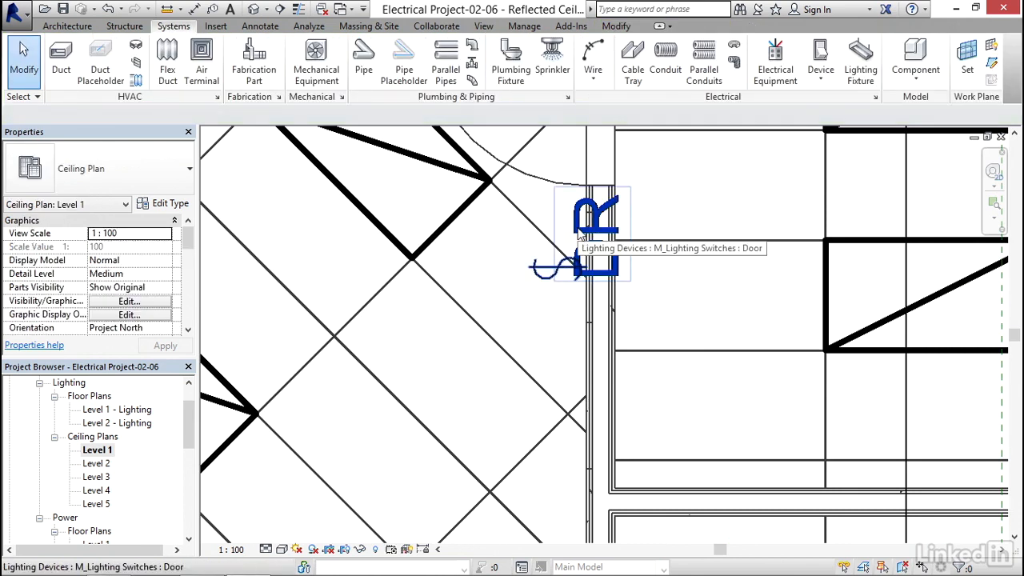
# Clear the Label value in the type properties of the placed Door lighting switch
pyautogui.click(544, 271)
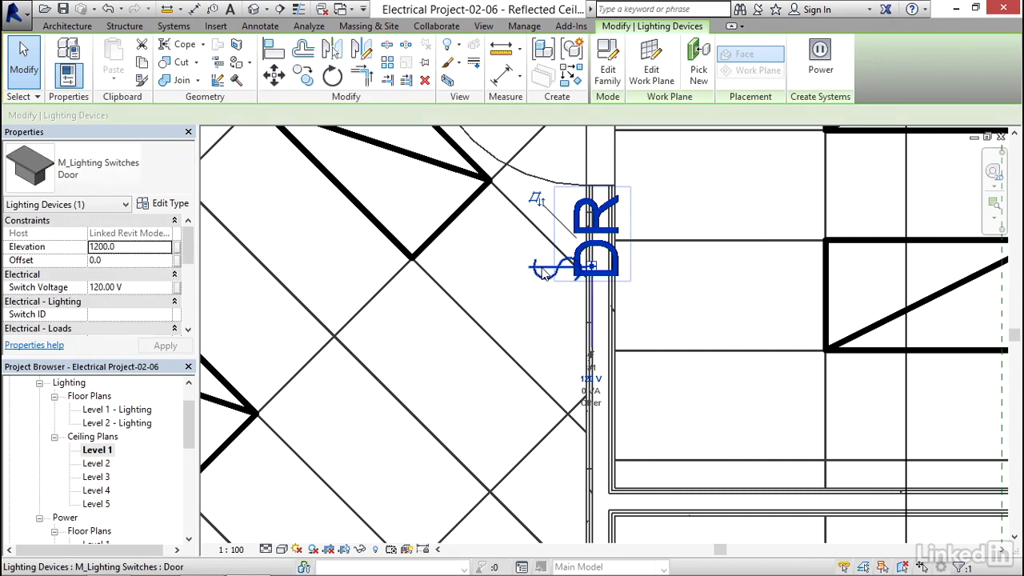
pyautogui.click(160, 205)
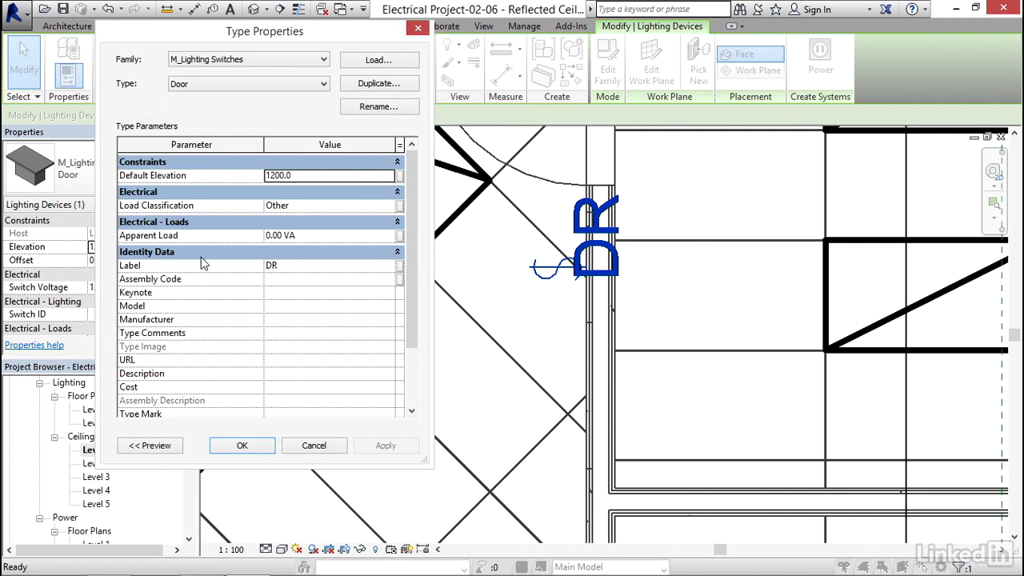
pyautogui.click(293, 266)
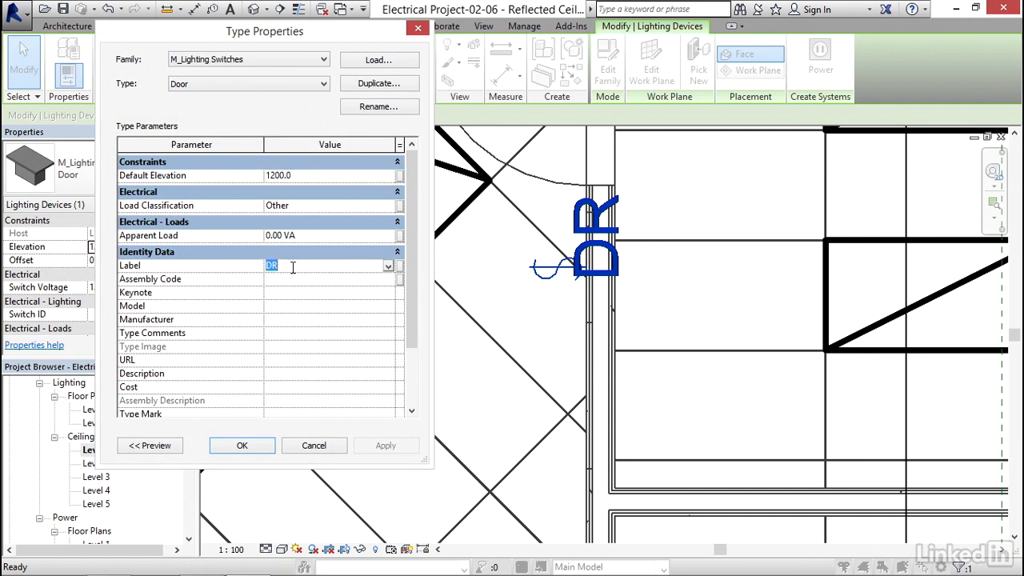
pyautogui.press('BackSpace')
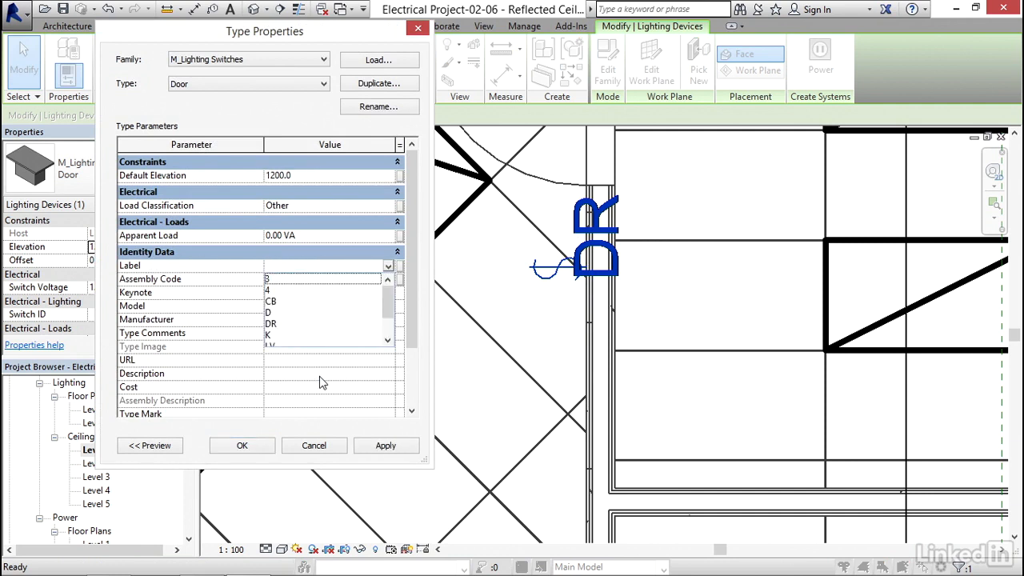
pyautogui.click(320, 383)
pyautogui.click(385, 447)
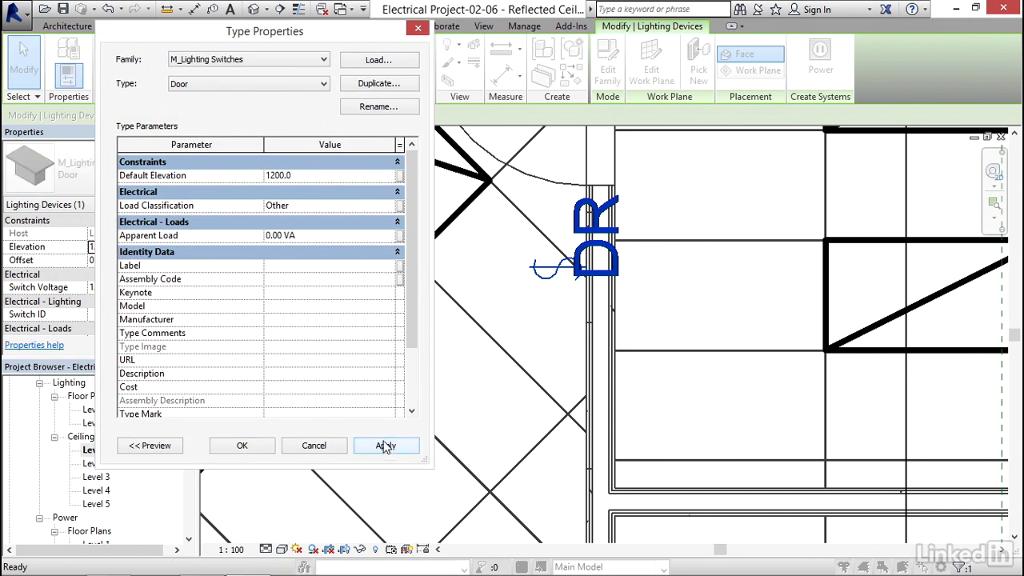
pyautogui.click(242, 446)
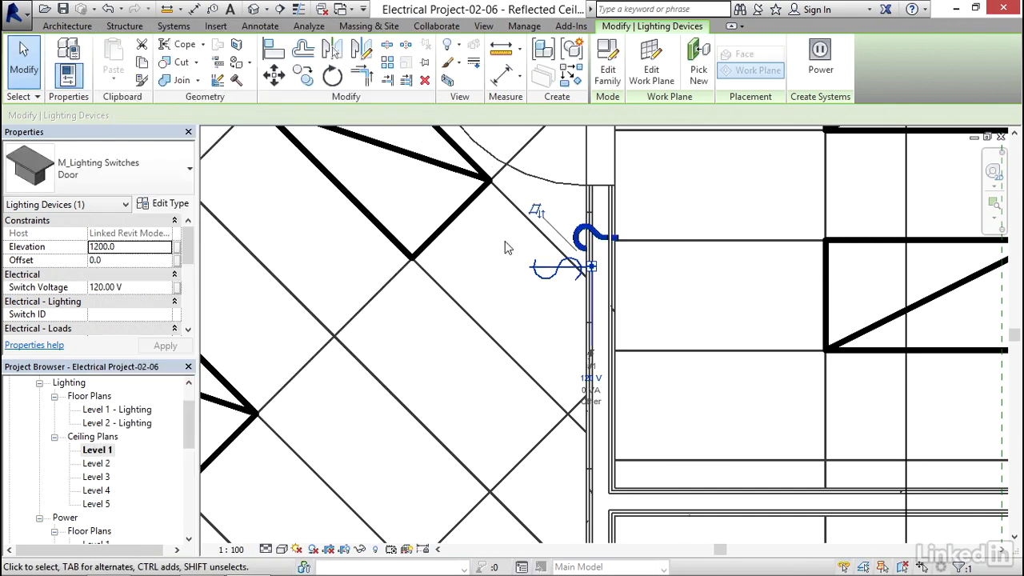
pyautogui.click(504, 246)
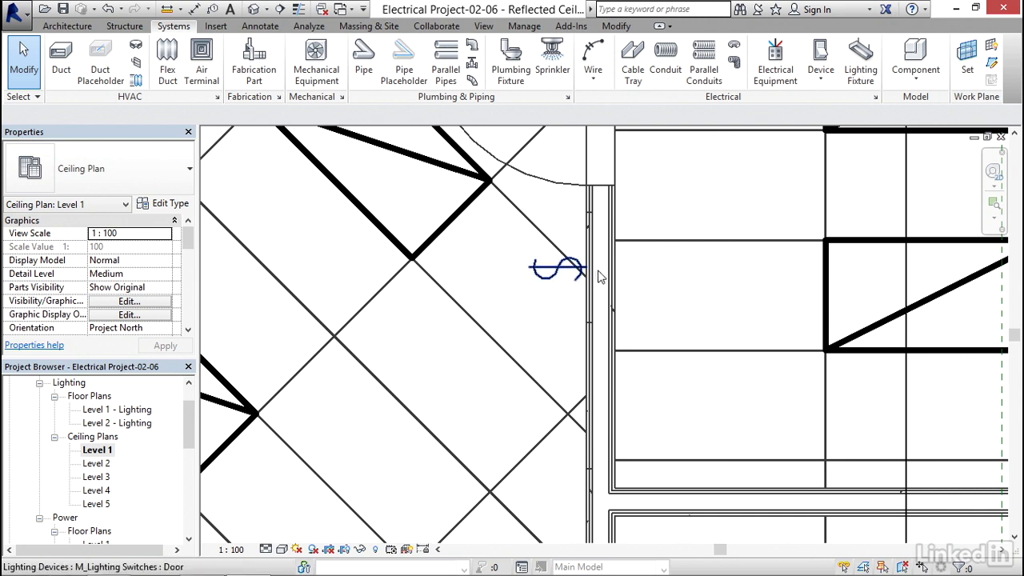
pyautogui.scroll(-1, 529, 277)
pyautogui.moveTo(529, 278); pyautogui.dragTo(536, 281, button='middle')
pyautogui.scroll(-5, 537, 283)
pyautogui.scroll(4, 562, 277)
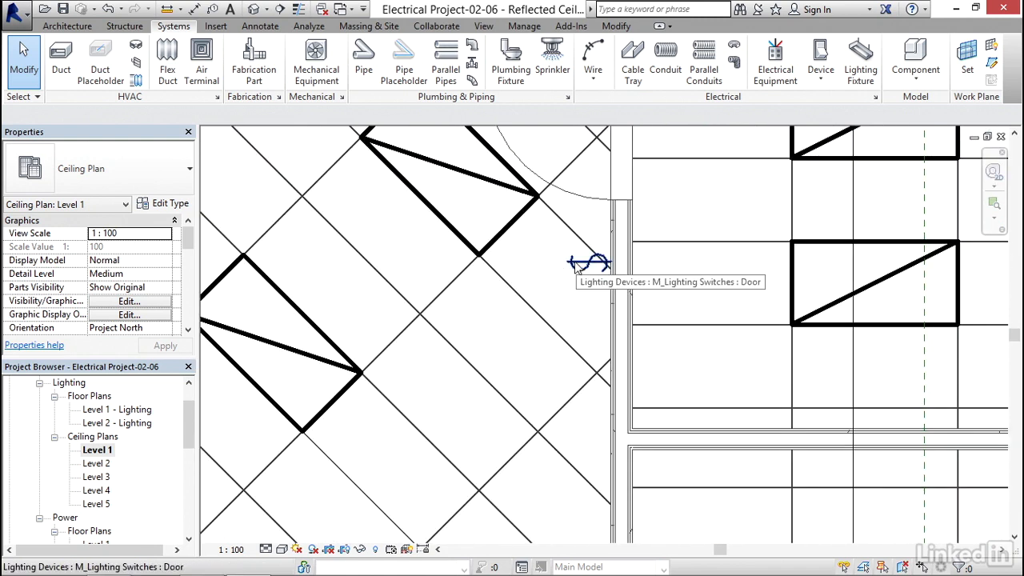
pyautogui.scroll(-6, 538, 278)
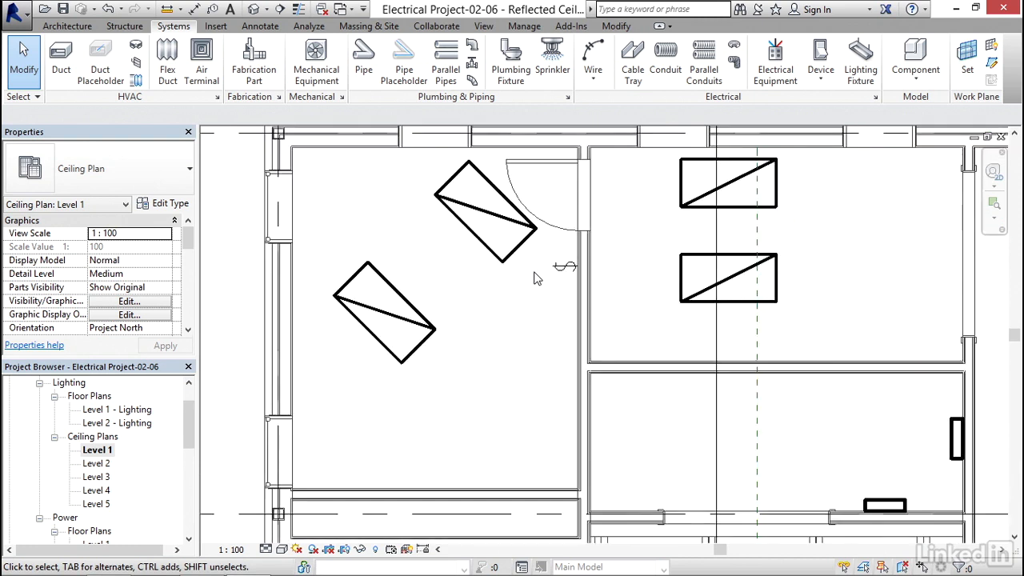
pyautogui.scroll(2, 482, 286)
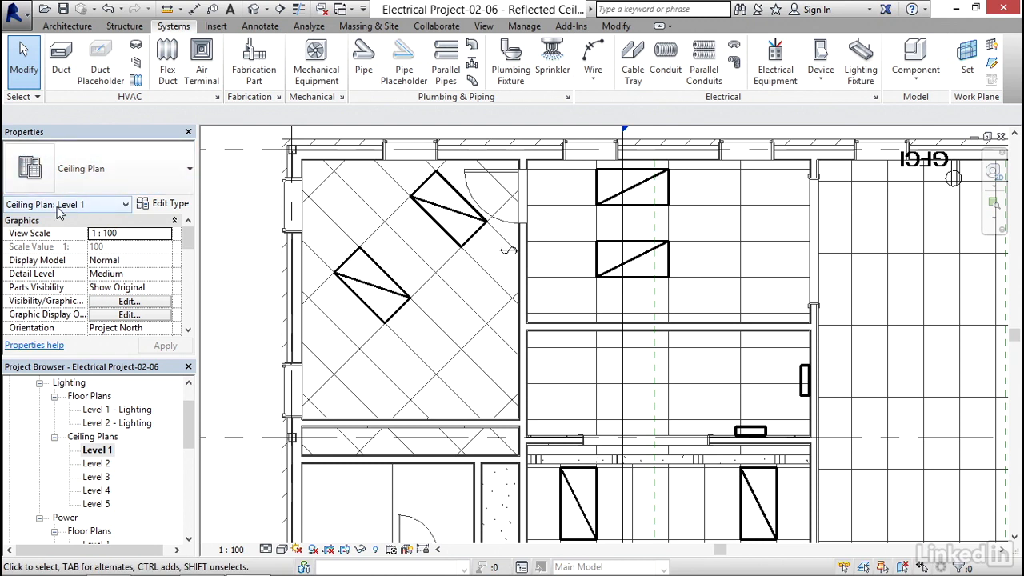
# Examine the Level 1 ceiling plan's View Range settings, including the cut plane offset, against the sample view range diagram
pyautogui.moveTo(188, 239); pyautogui.dragTo(185, 288)
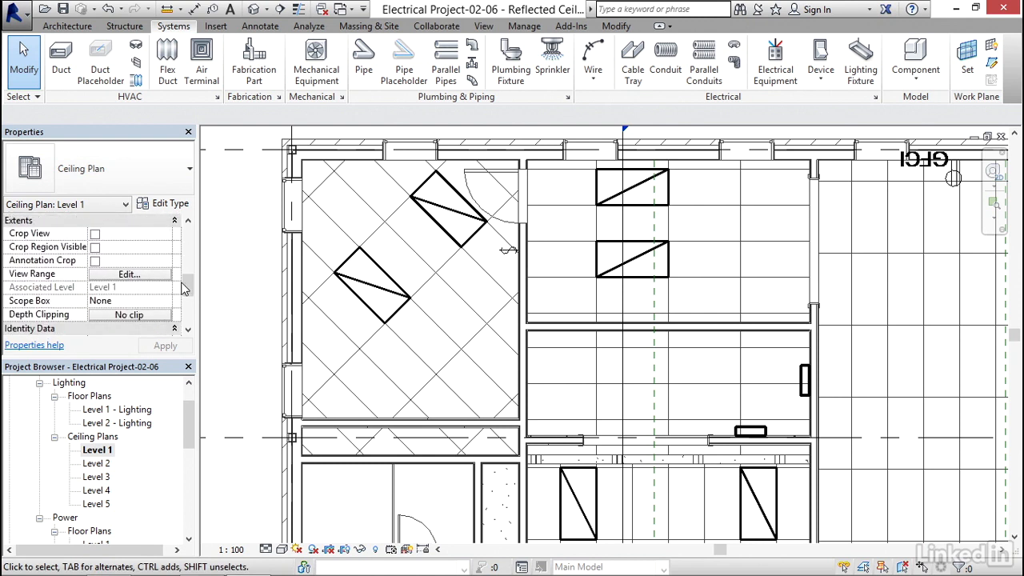
pyautogui.click(129, 276)
pyautogui.moveTo(249, 111); pyautogui.dragTo(525, 94)
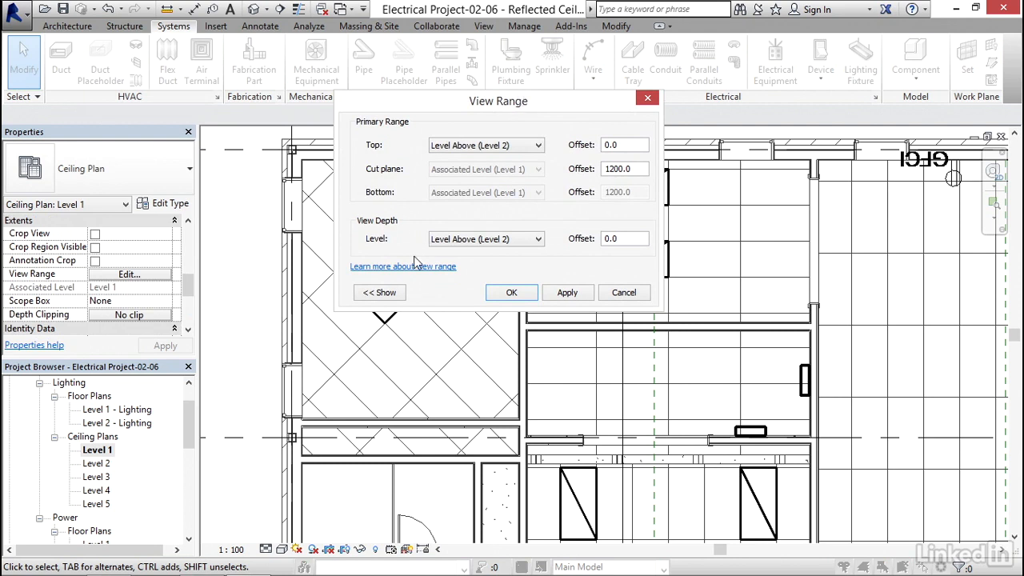
pyautogui.click(384, 293)
pyautogui.moveTo(384, 101); pyautogui.dragTo(553, 100)
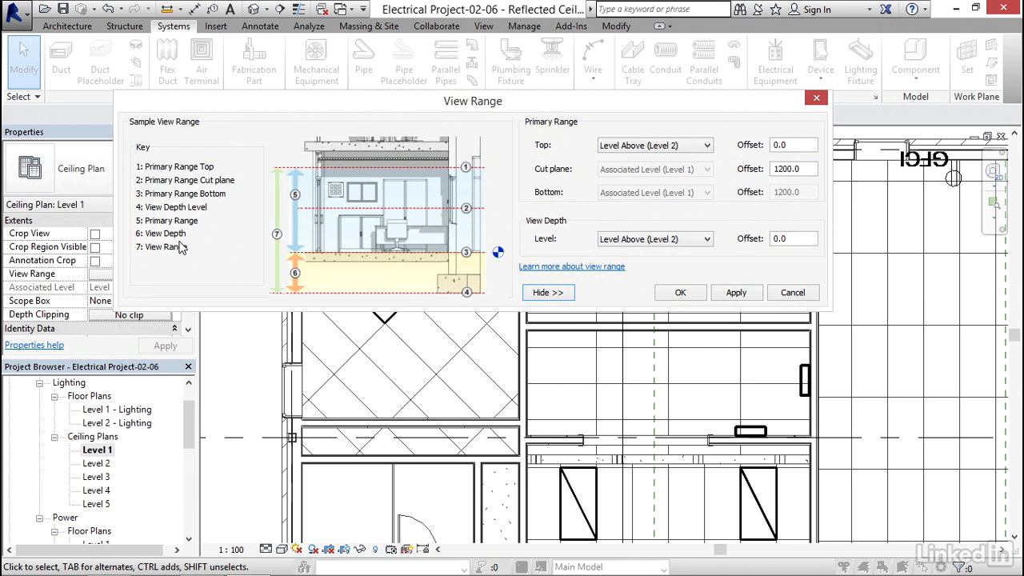
pyautogui.moveTo(643, 104); pyautogui.dragTo(621, 118)
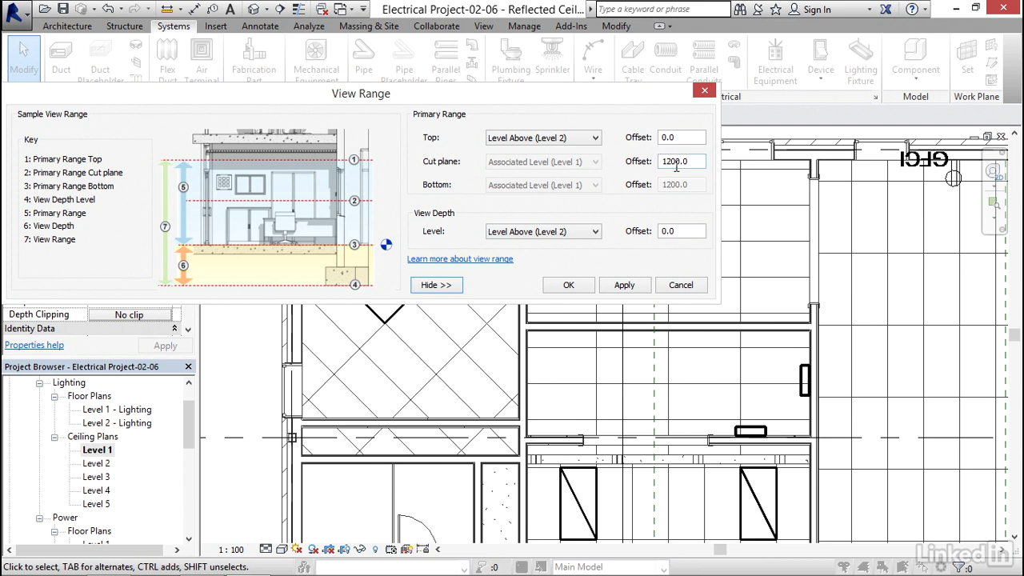
pyautogui.moveTo(632, 97); pyautogui.dragTo(480, 72)
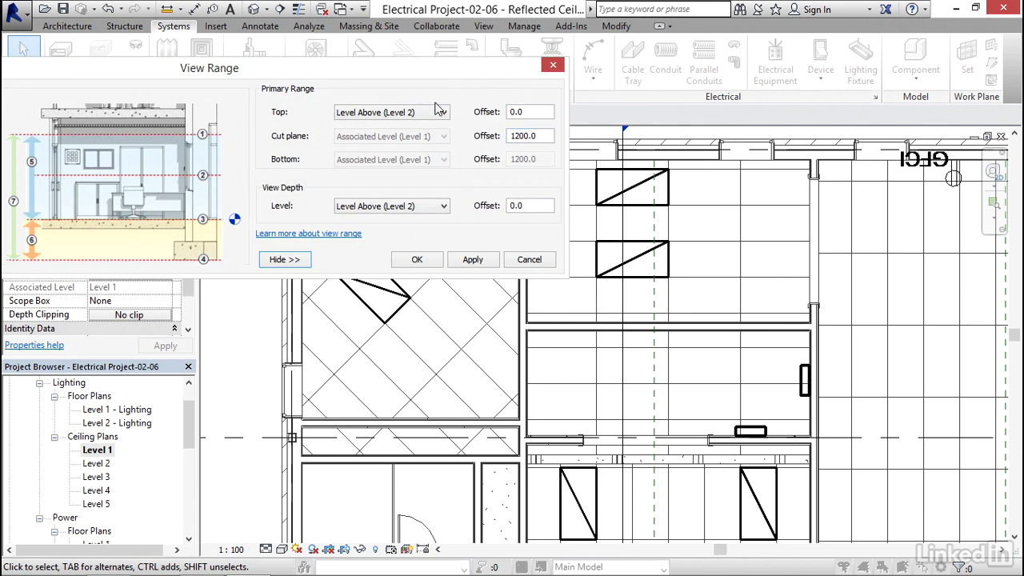
pyautogui.click(540, 135)
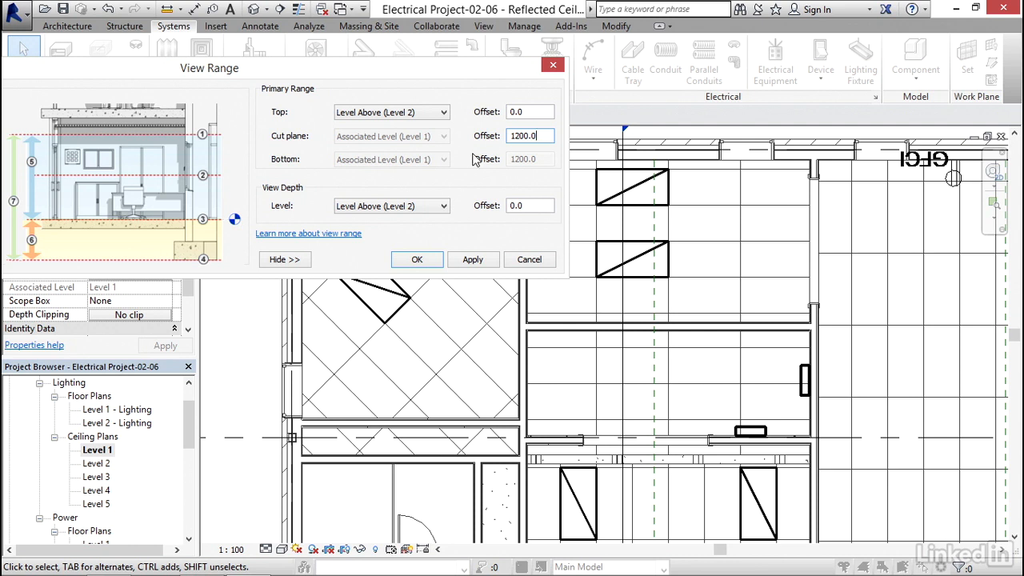
pyautogui.click(414, 261)
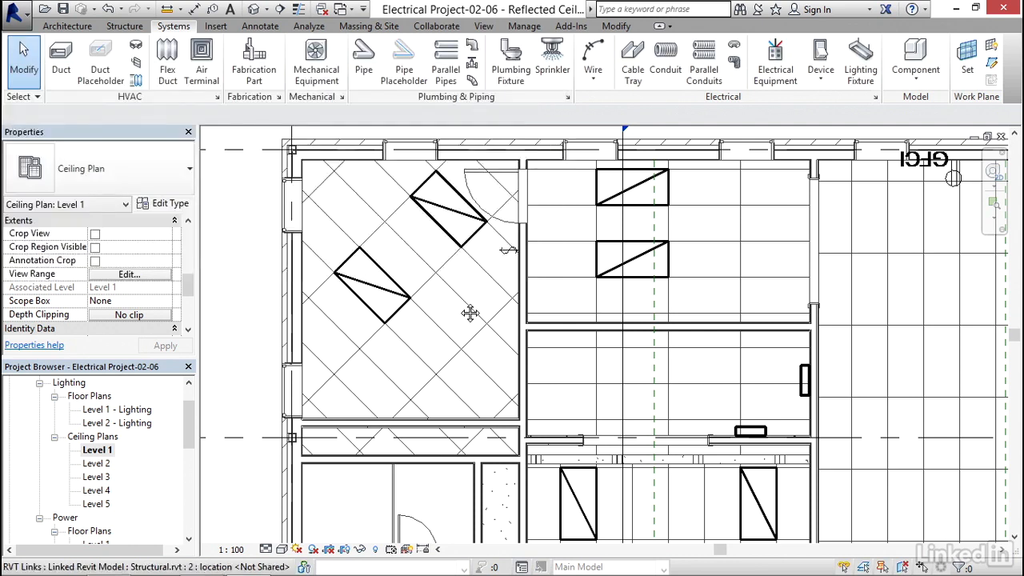
# Create a similar Door lighting switch on the corridor-side wall beside the door of the room with four light fixtures
pyautogui.moveTo(469, 309); pyautogui.dragTo(472, 275, button='middle')
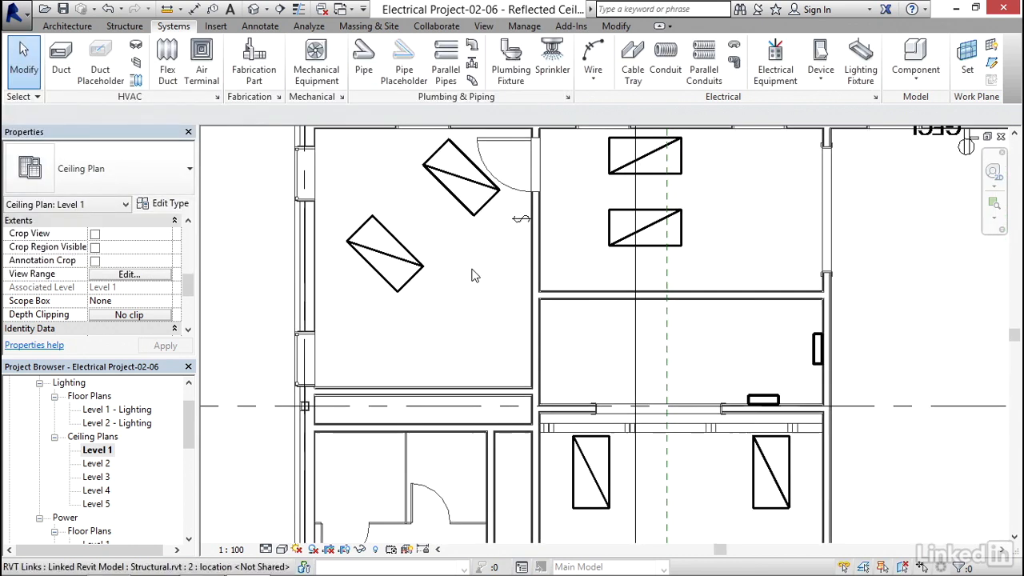
pyautogui.rightClick(516, 227)
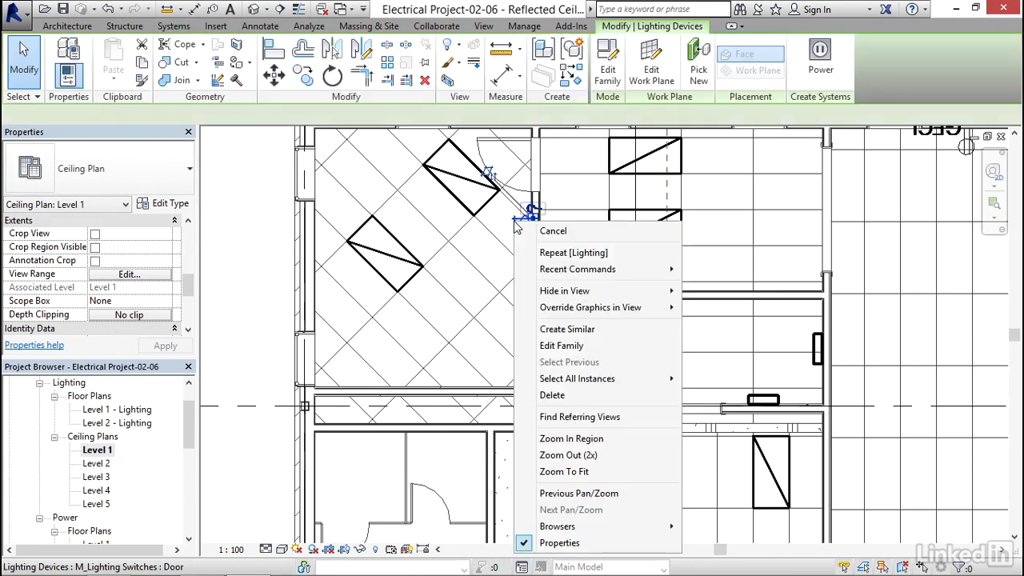
pyautogui.click(567, 329)
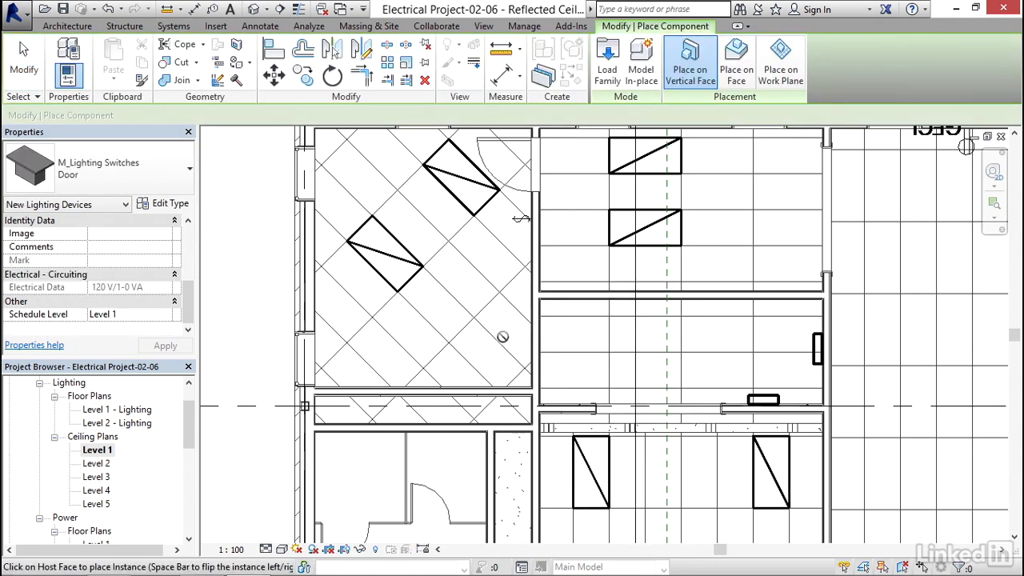
pyautogui.scroll(-2, 505, 344)
pyautogui.moveTo(548, 318); pyautogui.dragTo(473, 310, button='middle')
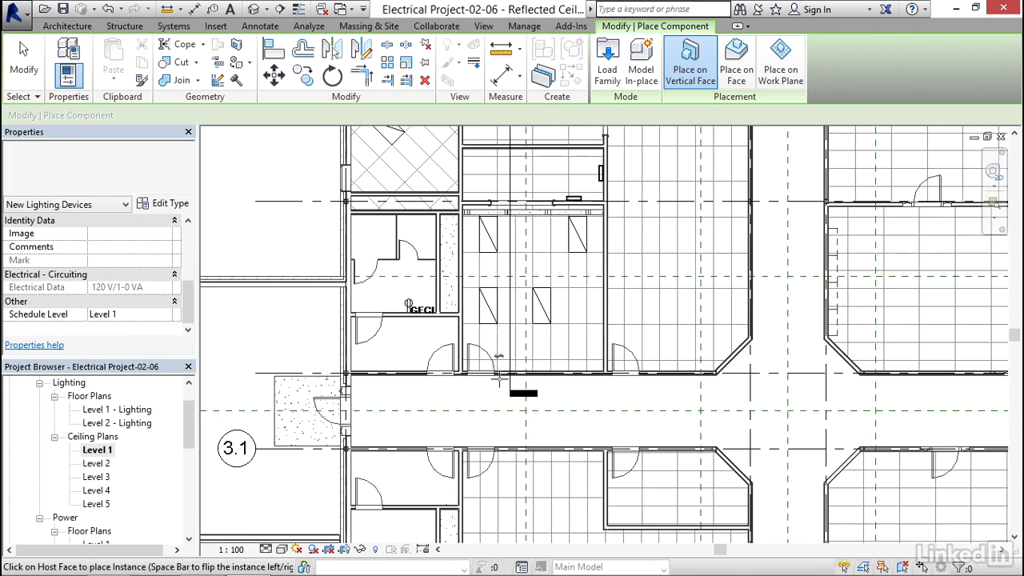
pyautogui.scroll(3, 503, 378)
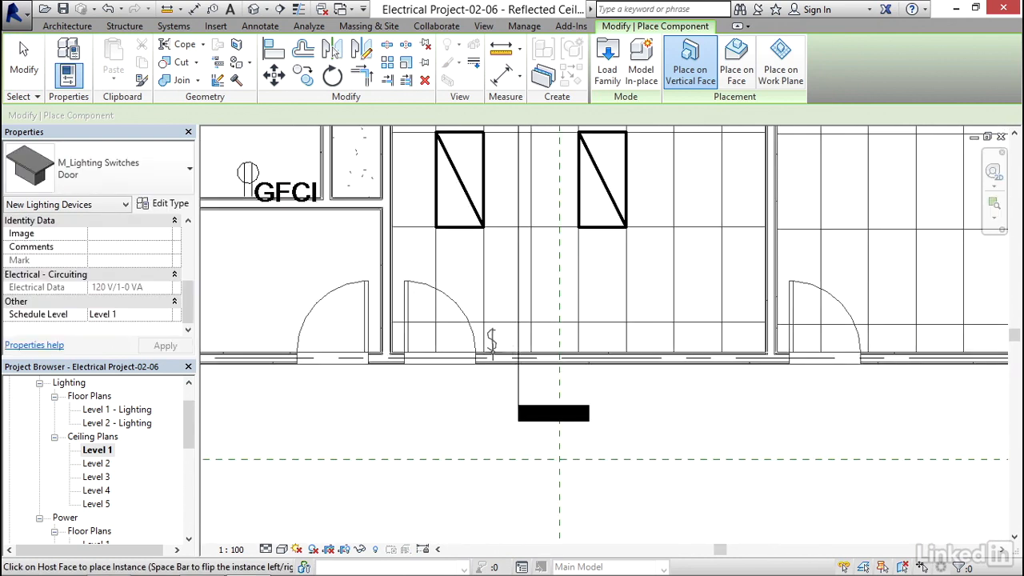
pyautogui.click(494, 355)
# Place a Dimmer-type M_Lighting Switches device on the lower wall near the right-hand opening of the room with two stacked light fixtures
pyautogui.scroll(-3, 495, 320)
pyautogui.scroll(-2, 495, 309)
pyautogui.moveTo(507, 258); pyautogui.dragTo(508, 364, button='middle')
pyautogui.scroll(4, 521, 295)
pyautogui.scroll(2, 569, 290)
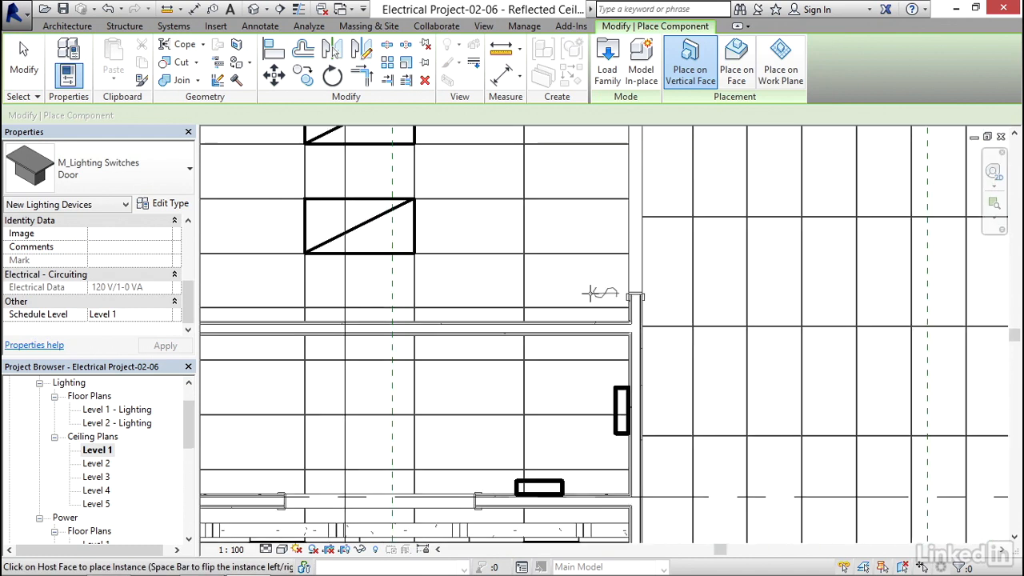
pyautogui.click(168, 172)
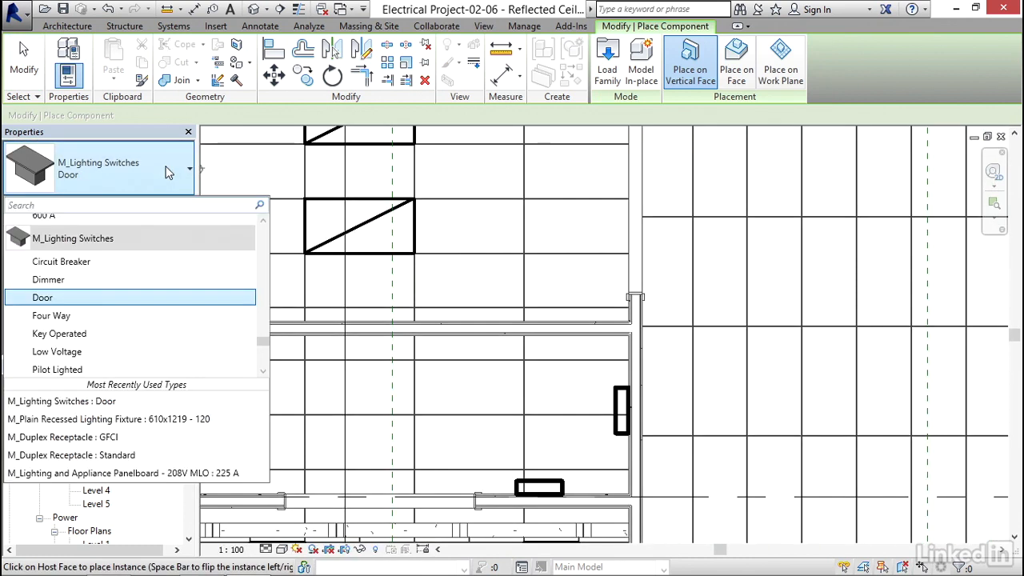
pyautogui.click(48, 279)
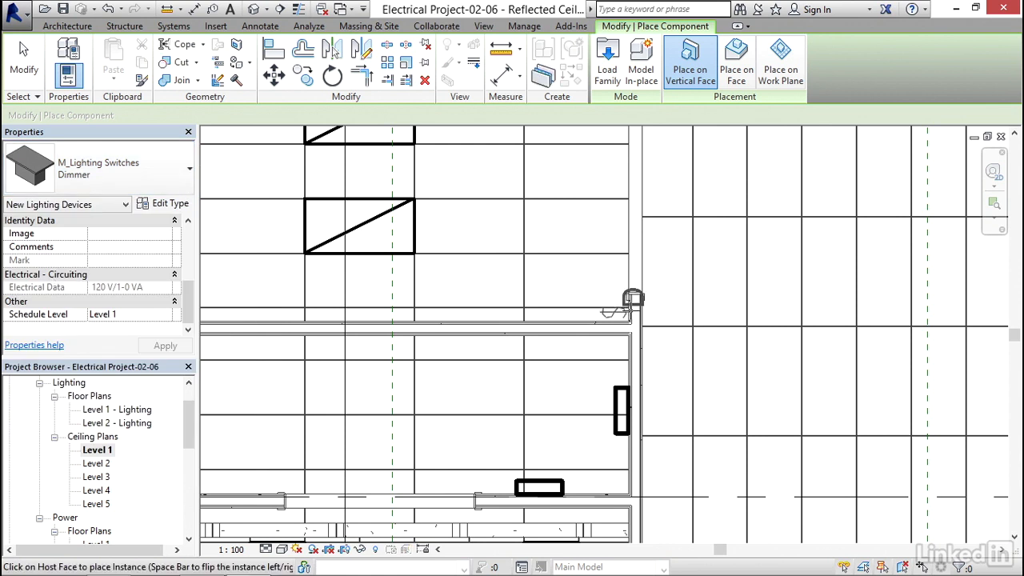
pyautogui.moveTo(543, 195); pyautogui.dragTo(569, 446, button='middle')
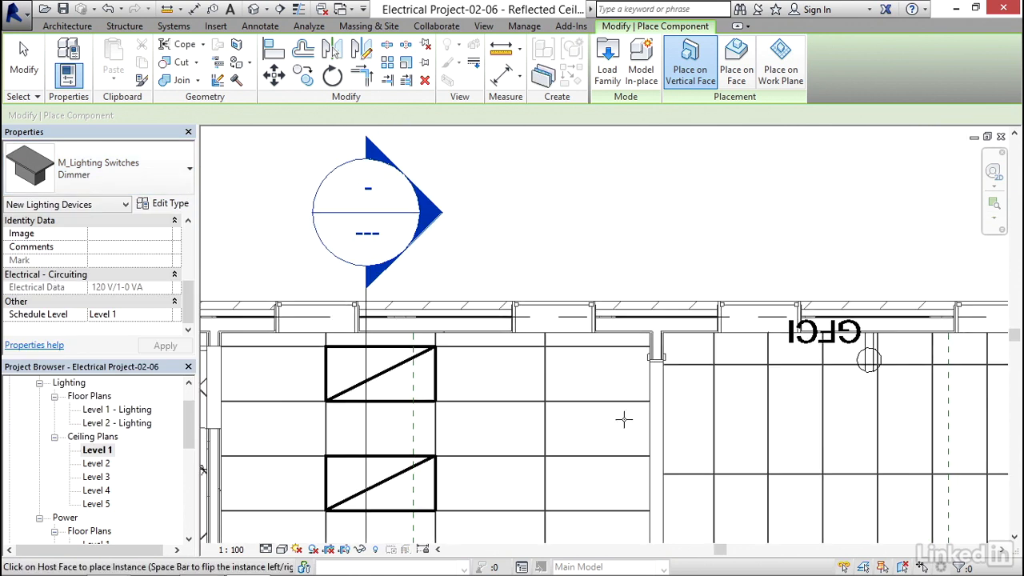
pyautogui.scroll(5, 625, 330)
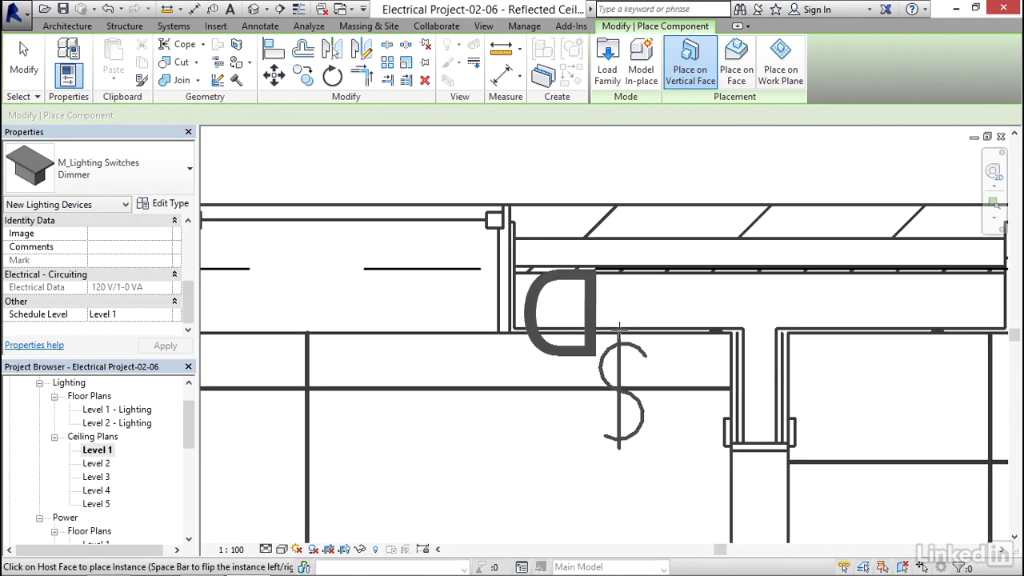
pyautogui.scroll(-7, 619, 330)
pyautogui.moveTo(629, 421); pyautogui.dragTo(590, 297, button='middle')
pyautogui.scroll(4, 570, 354)
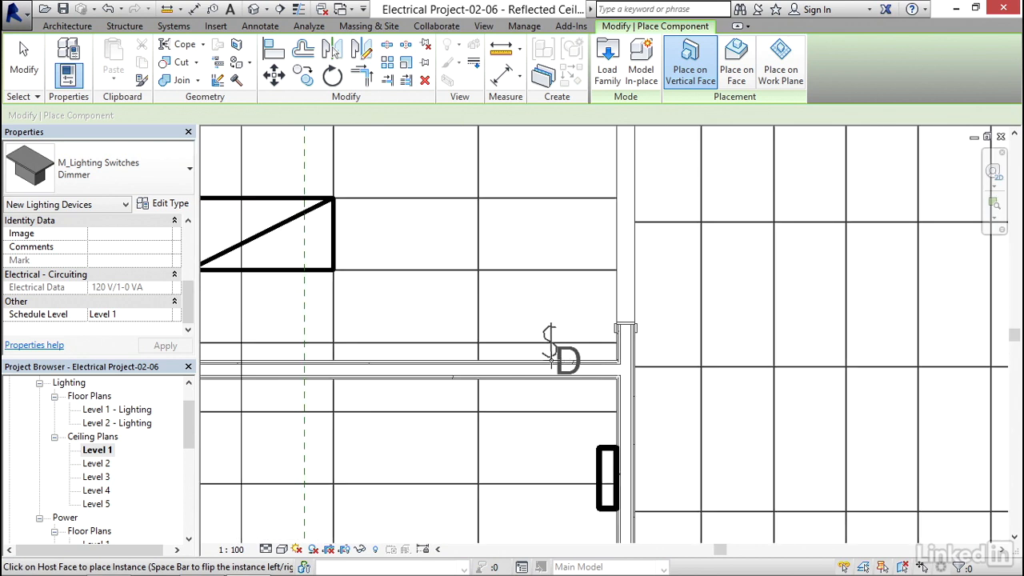
pyautogui.click(577, 313)
pyautogui.press('Escape')
pyautogui.press('Escape')
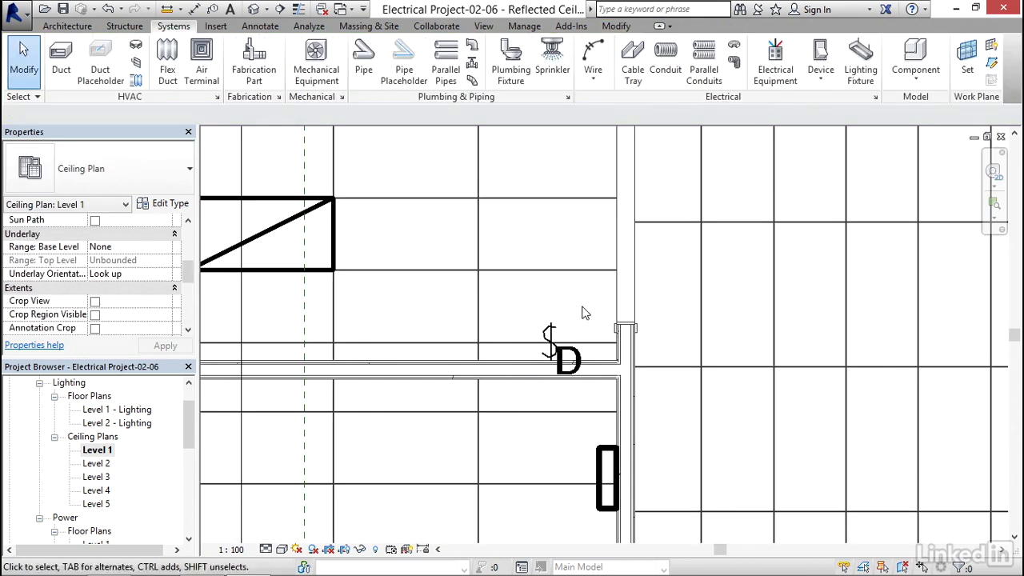
# Clear the Label value in the type properties of the placed Dimmer lighting switch
pyautogui.click(549, 343)
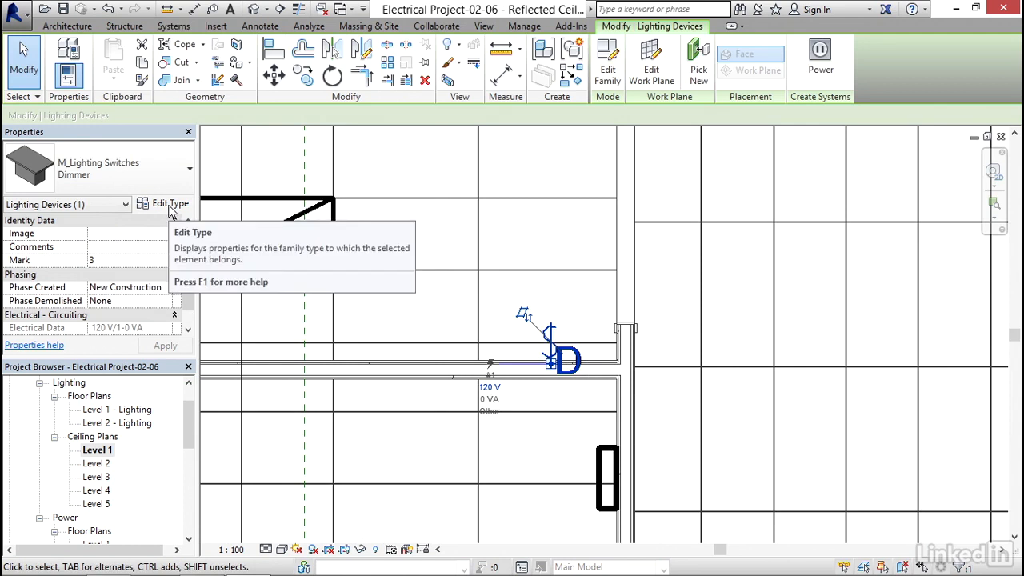
pyautogui.click(153, 204)
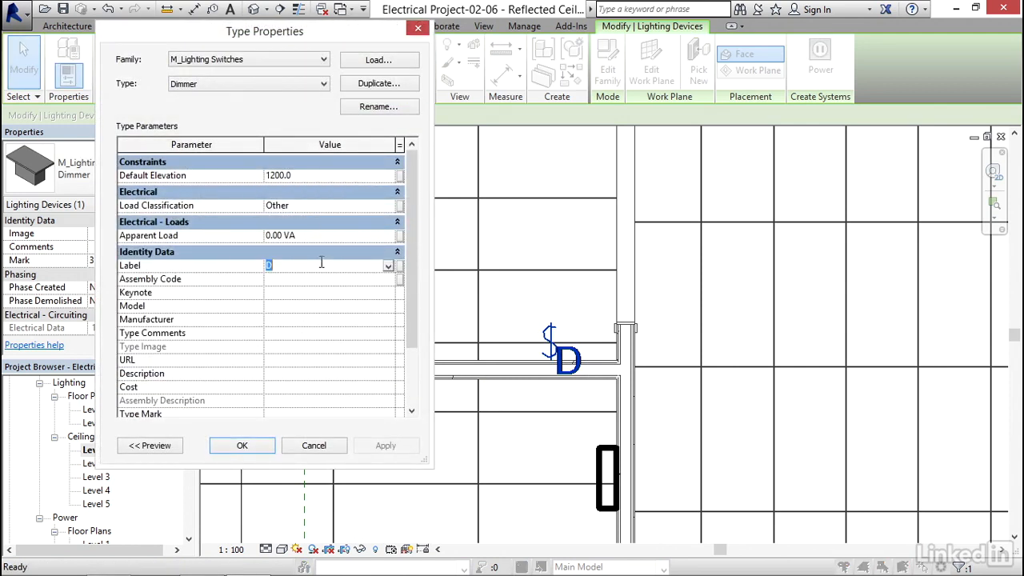
pyautogui.click(399, 267)
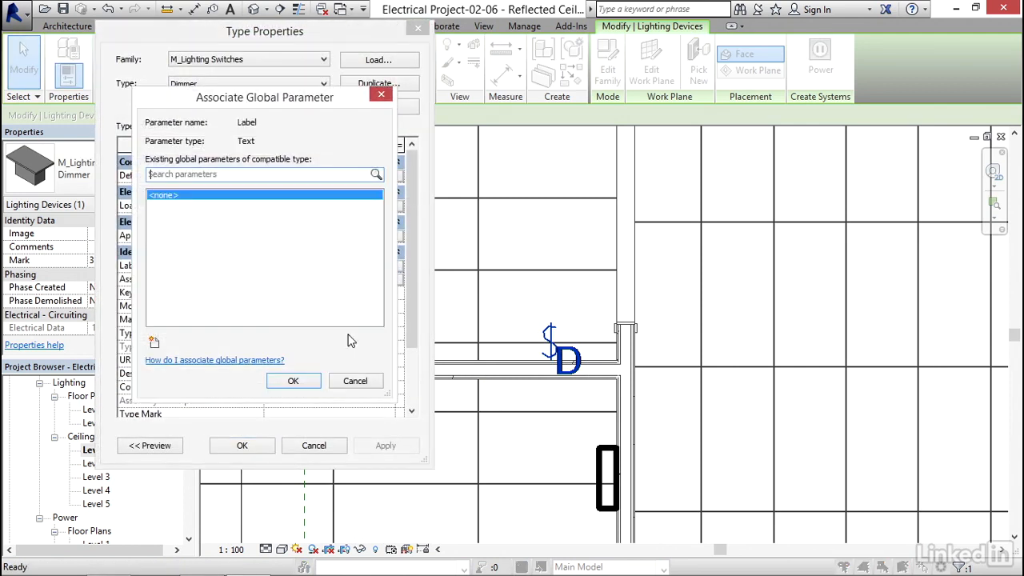
pyautogui.click(355, 382)
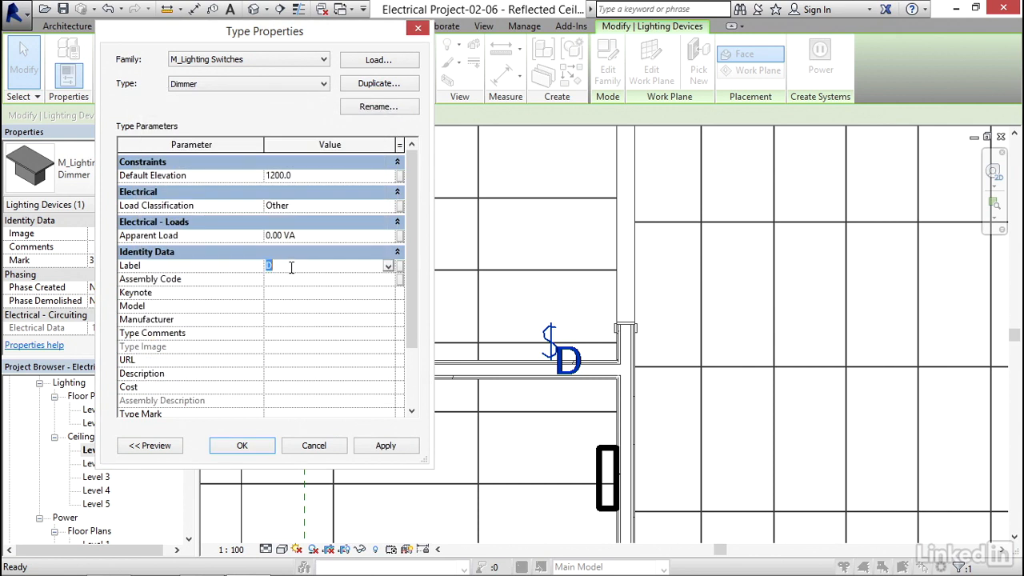
pyautogui.click(291, 267)
pyautogui.click(315, 379)
pyautogui.click(387, 446)
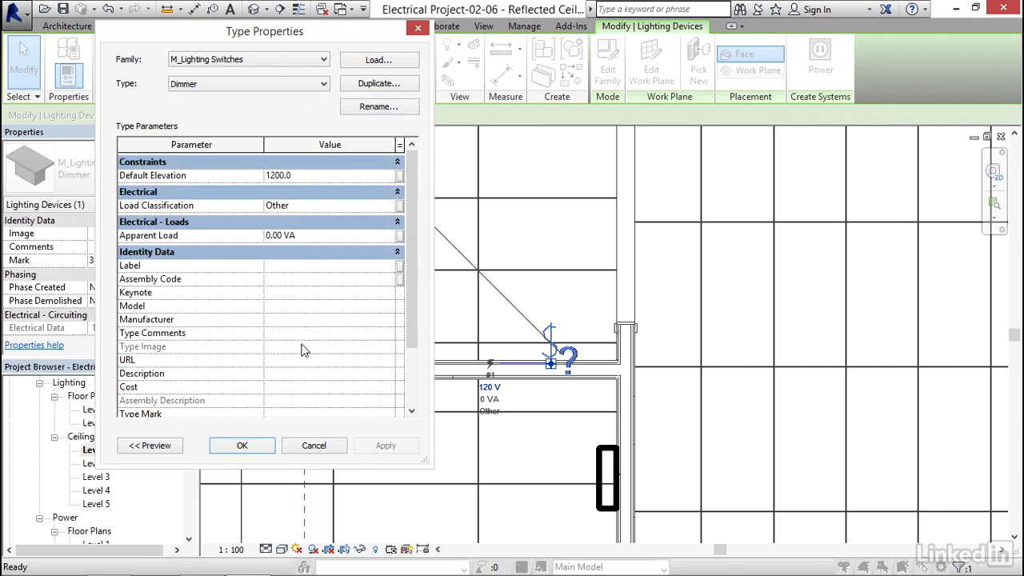
pyautogui.click(242, 446)
pyautogui.click(565, 315)
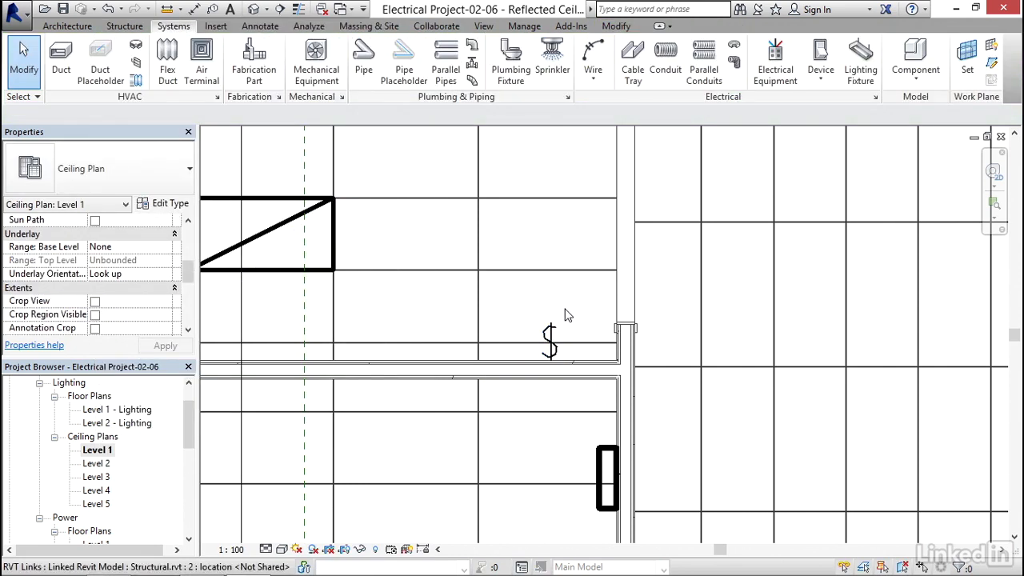
# Move the single light fixture in the room with the chair one ceiling tile, about 1219 mm, toward the wall with the GFCI receptacle
pyautogui.scroll(-5, 544, 314)
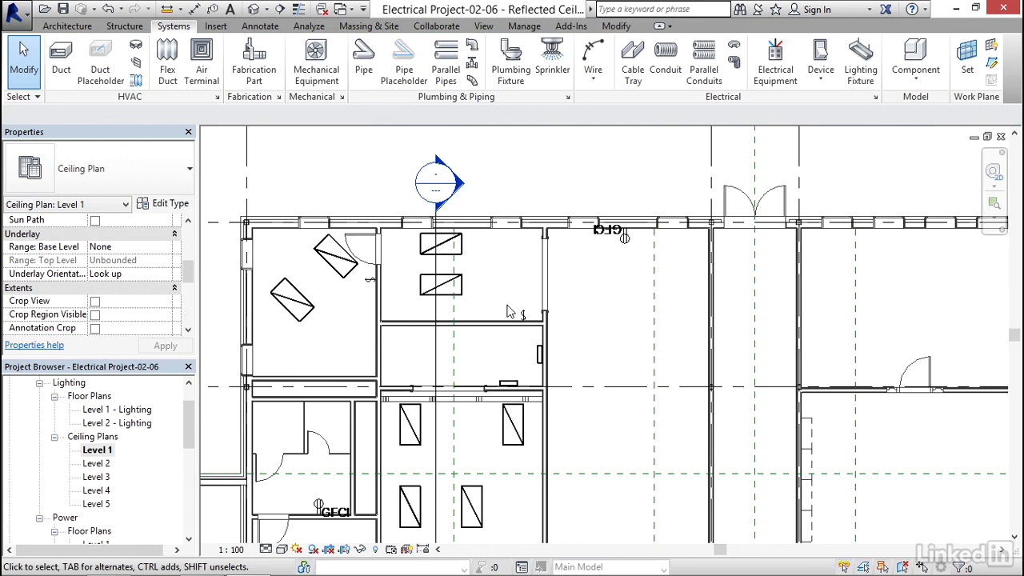
pyautogui.moveTo(417, 352); pyautogui.dragTo(409, 229, button='middle')
pyautogui.scroll(-2, 421, 272)
pyautogui.moveTo(644, 298); pyautogui.dragTo(366, 335, button='middle')
pyautogui.scroll(5, 603, 286)
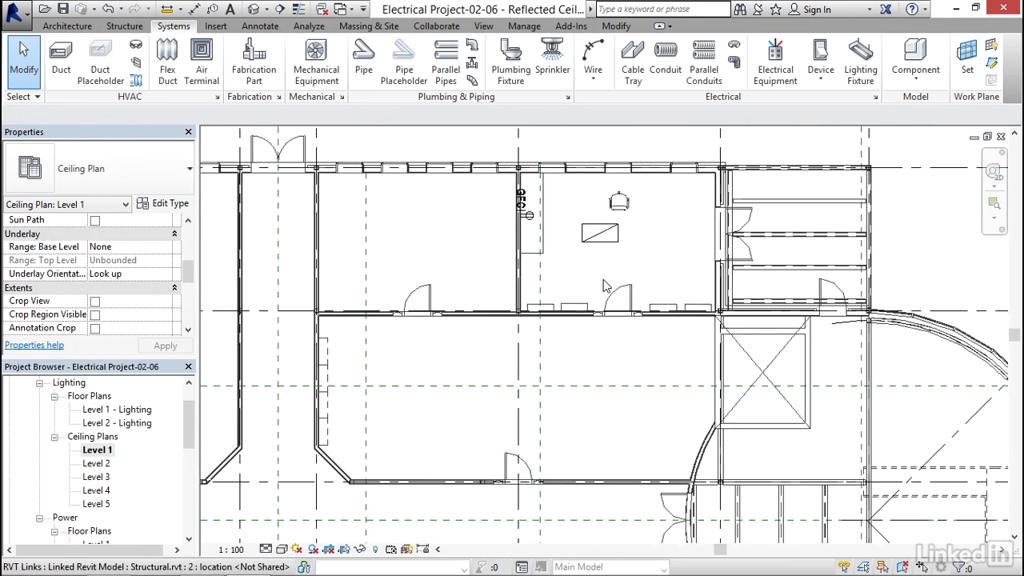
pyautogui.moveTo(597, 274); pyautogui.dragTo(492, 334, button='middle')
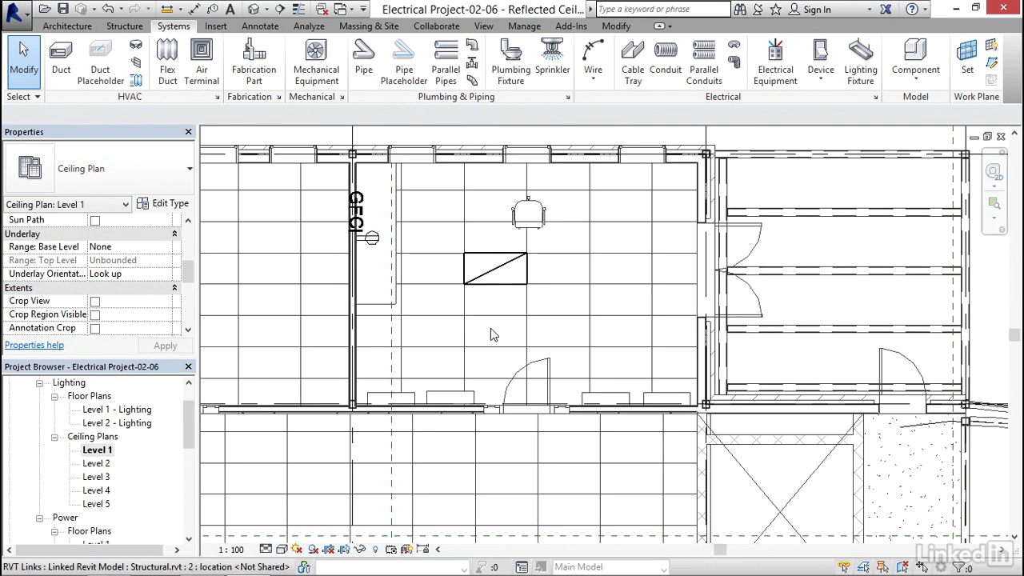
pyautogui.click(493, 275)
pyautogui.click(274, 76)
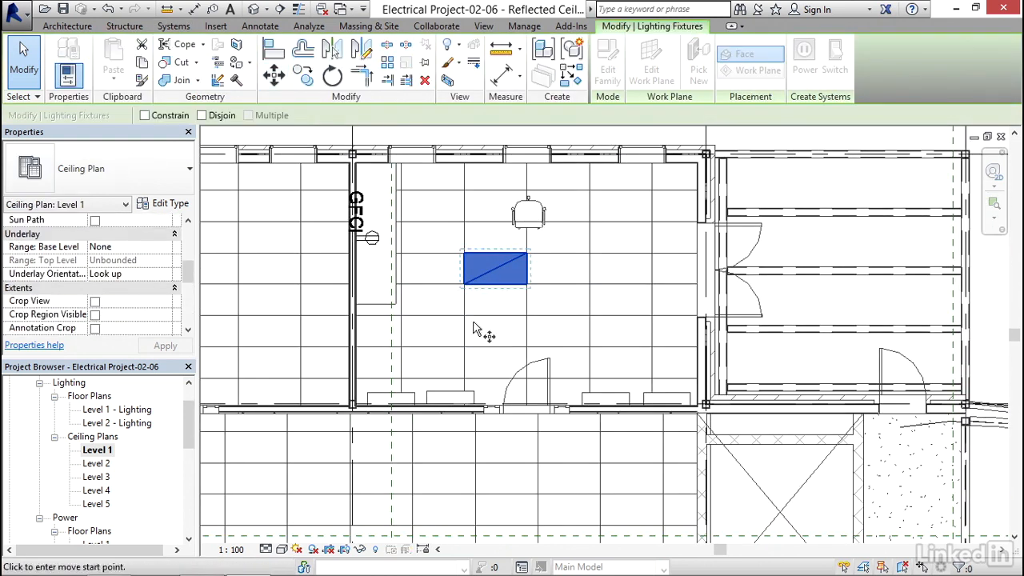
pyautogui.click(464, 284)
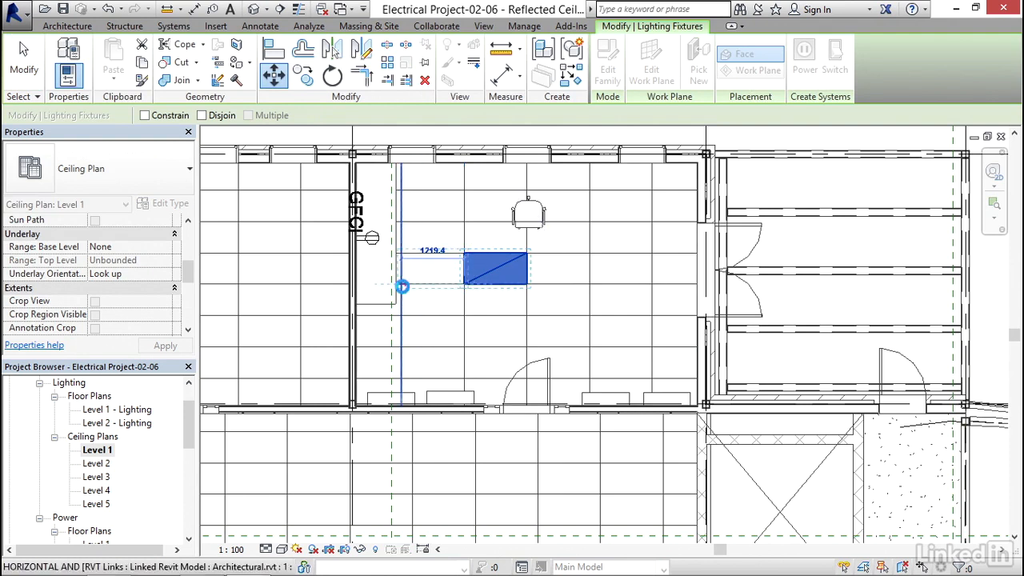
pyautogui.click(402, 285)
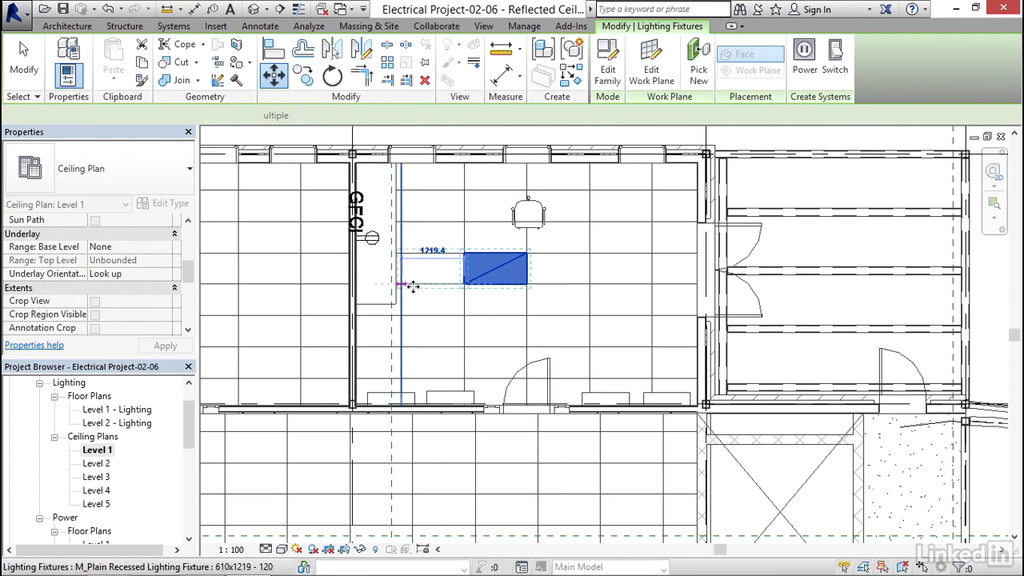
# Copy the moved light fixture three ceiling tiles across the room, toward the wall with the double doors
pyautogui.click(303, 75)
pyautogui.click(464, 284)
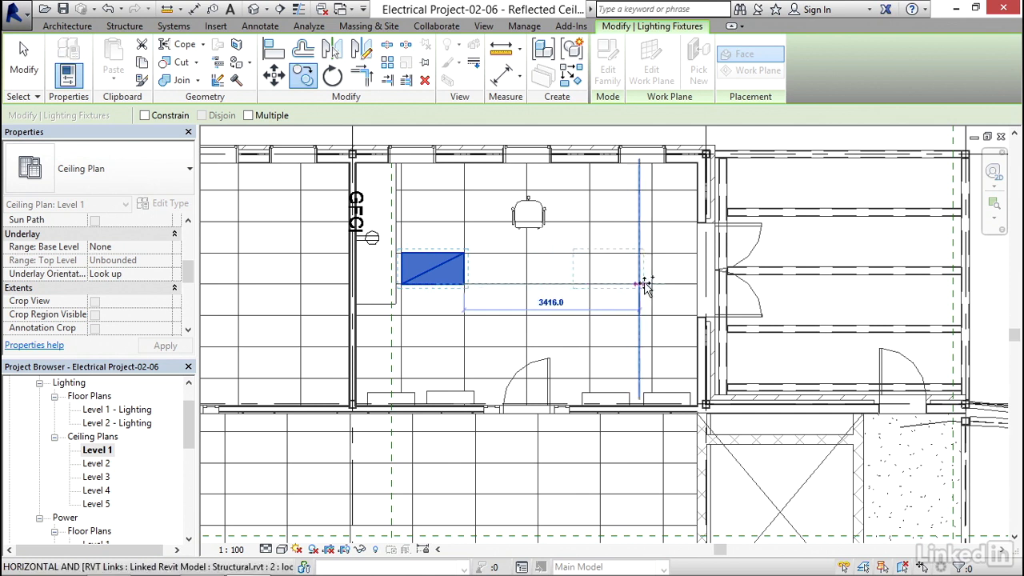
pyautogui.click(652, 284)
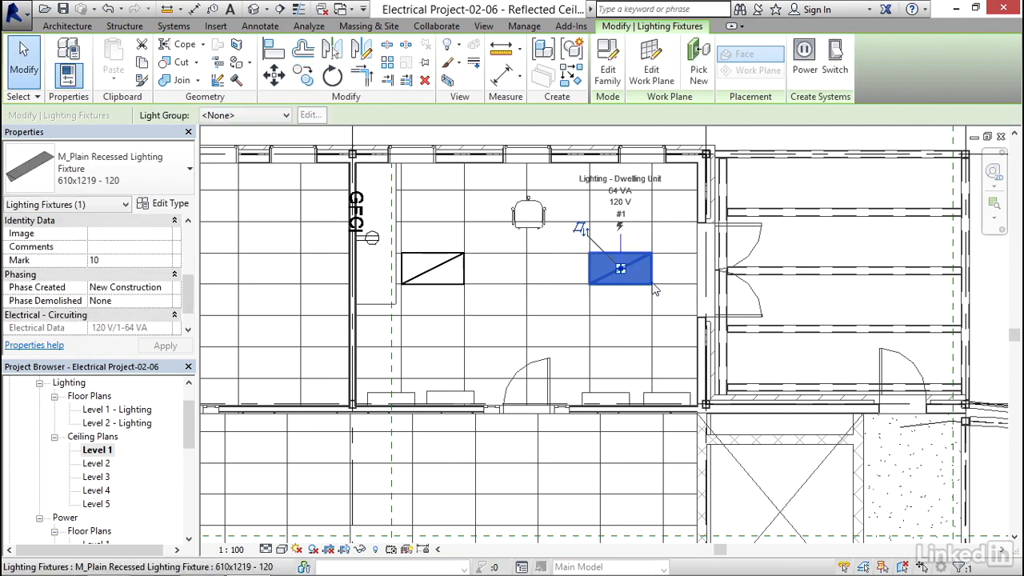
pyautogui.press('Escape')
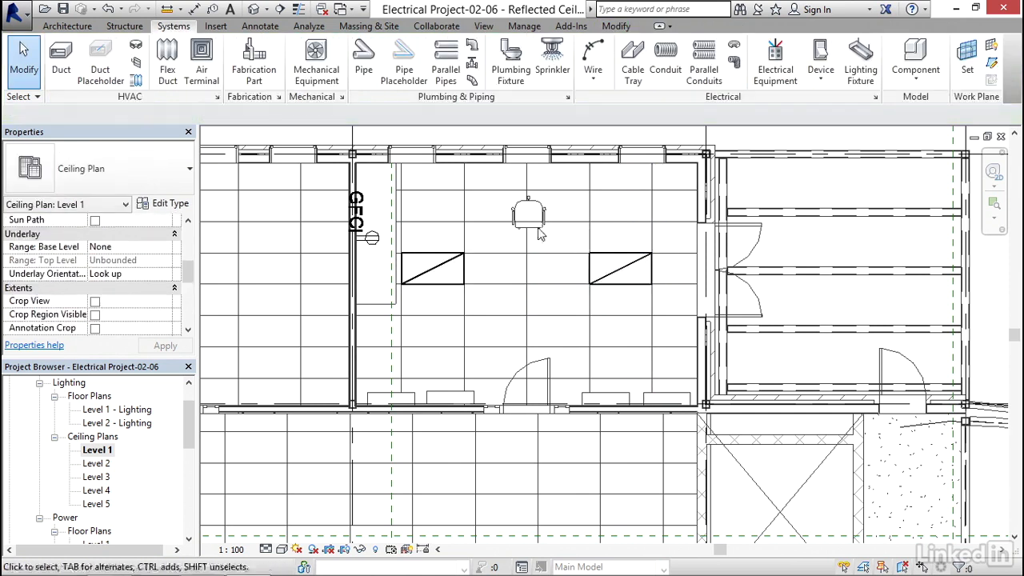
# Copy both light fixtures three ceiling tiles down toward the door wall to form a second row
pyautogui.click(445, 272)
pyautogui.keyDown('ctrl'); pyautogui.click(623, 274); pyautogui.keyUp('ctrl')
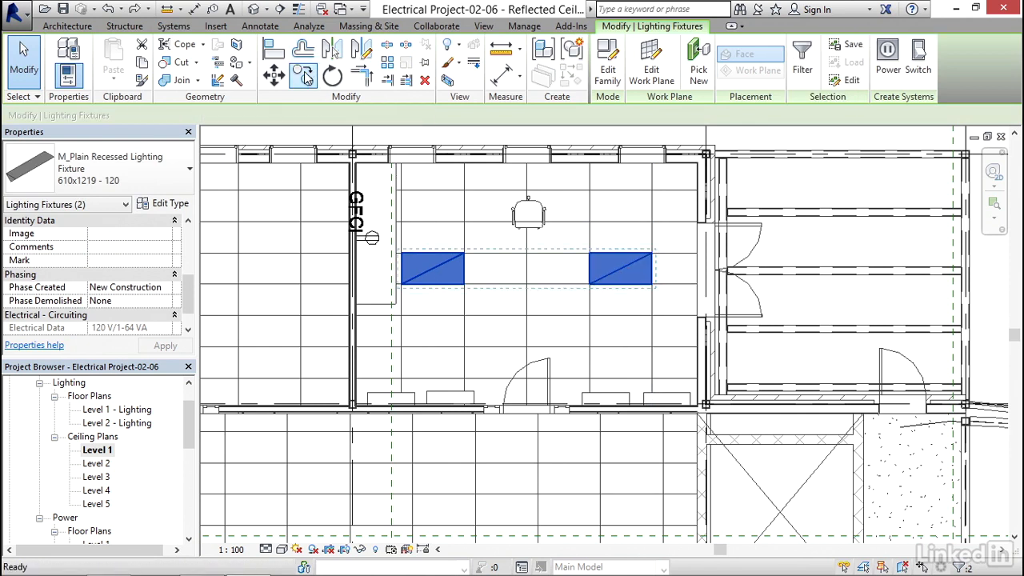
pyautogui.click(304, 75)
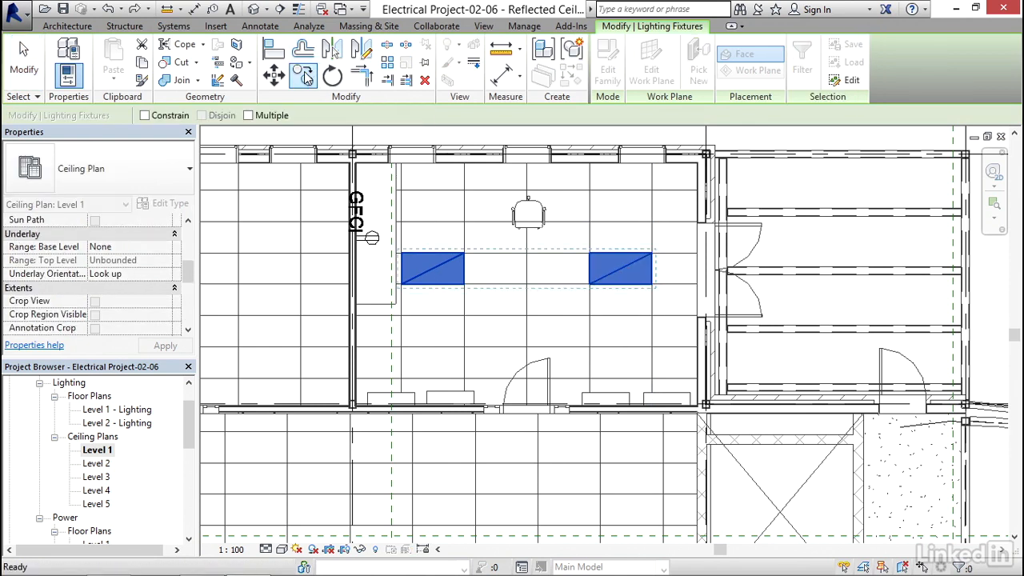
pyautogui.click(482, 262)
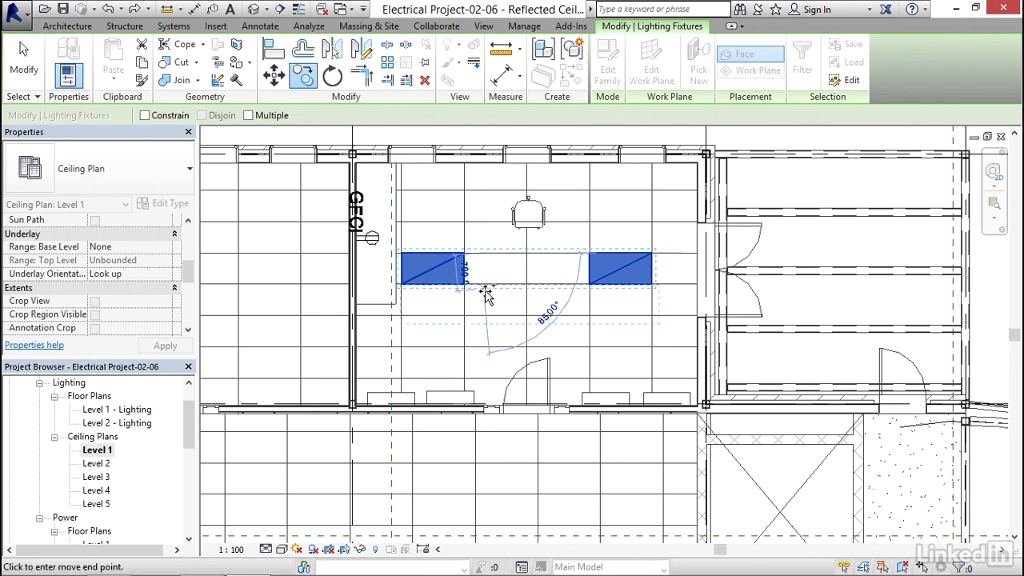
pyautogui.click(481, 347)
pyautogui.press('Escape')
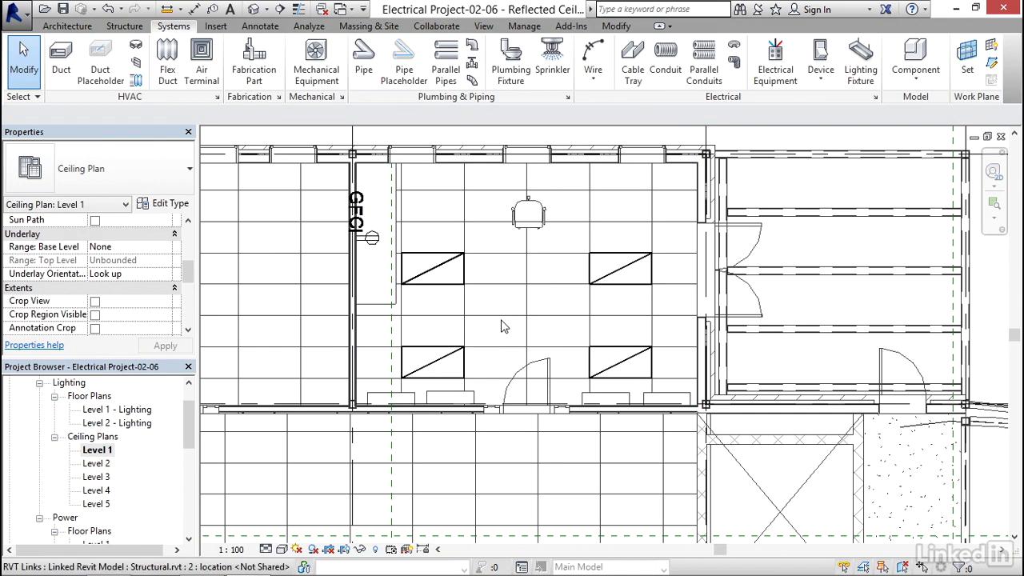
# Place a Door-type M_Lighting Switches device on the wall beside the door of the room with the chair, left of the door opening
pyautogui.moveTo(515, 328); pyautogui.dragTo(556, 290, button='middle')
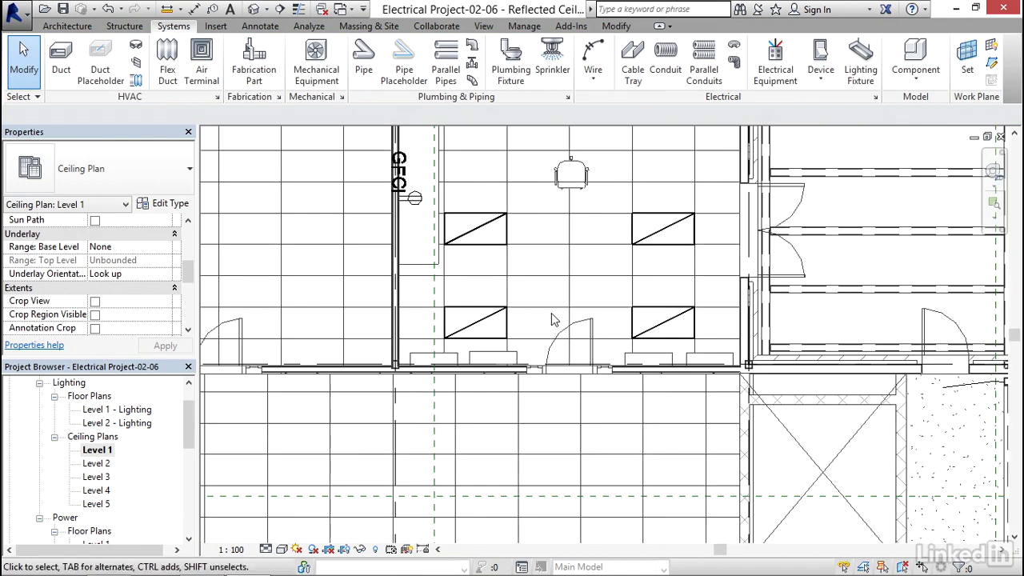
pyautogui.scroll(5, 618, 386)
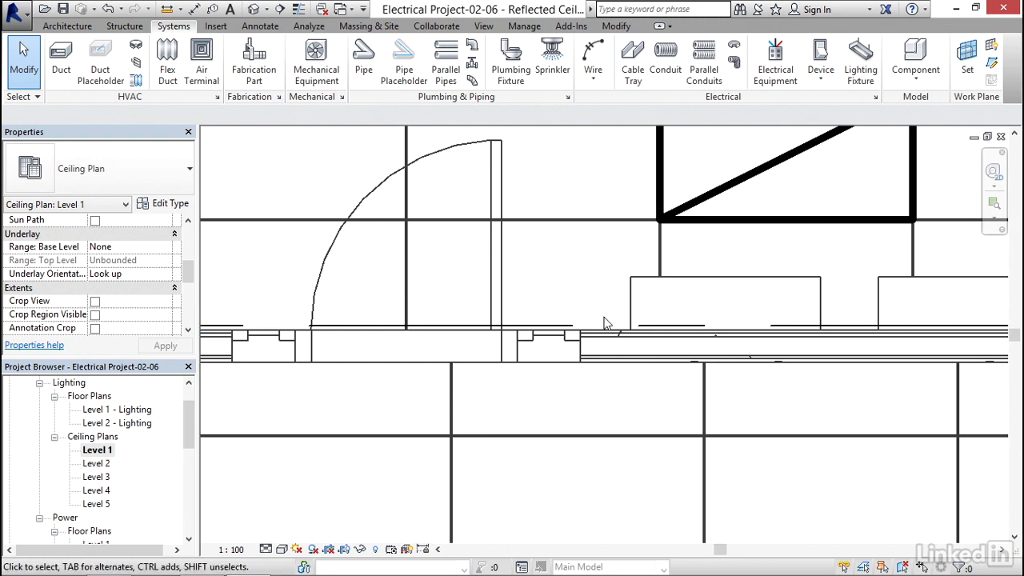
pyautogui.click(821, 52)
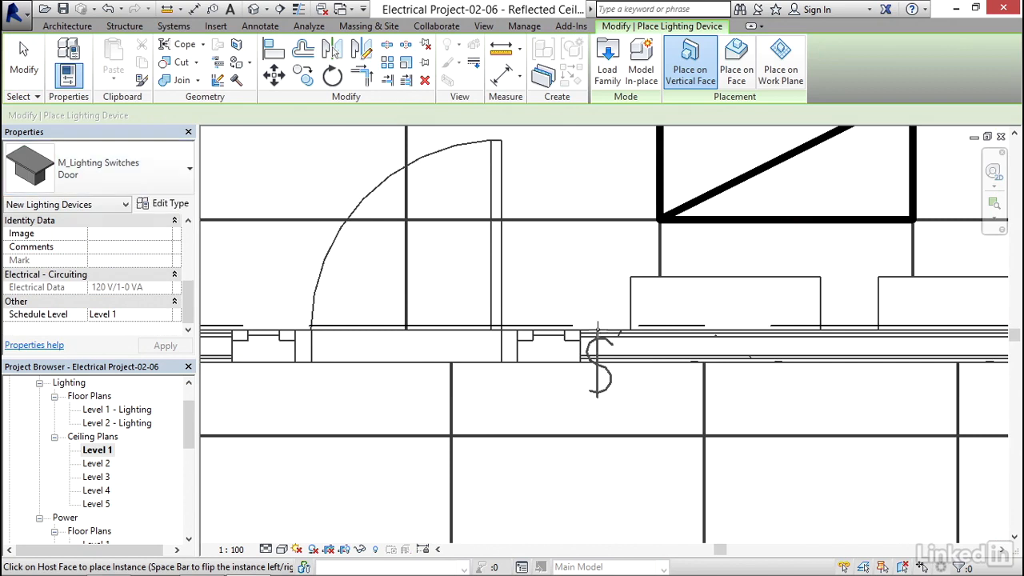
pyautogui.moveTo(592, 325); pyautogui.dragTo(764, 311, button='middle')
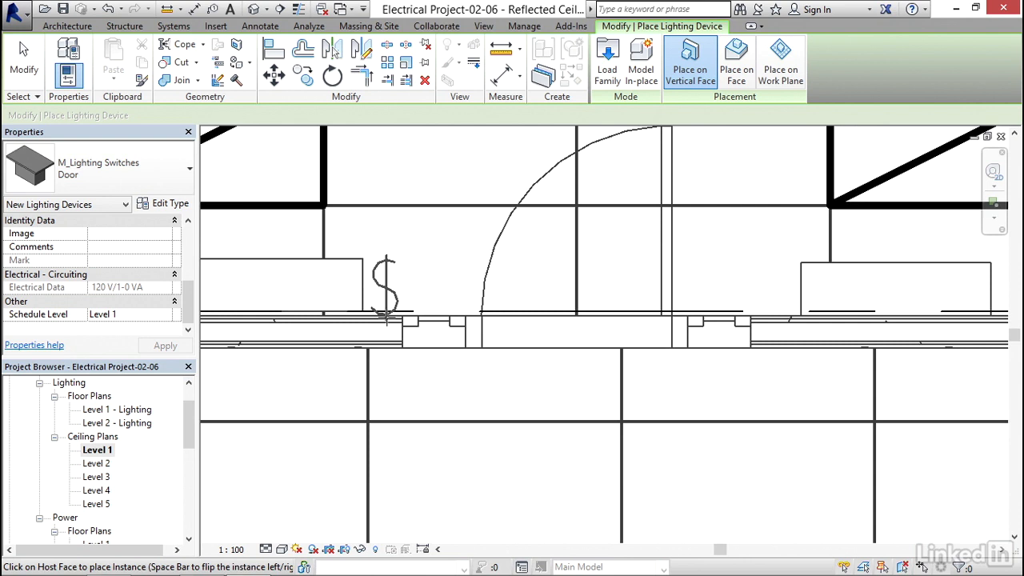
pyautogui.click(412, 298)
pyautogui.press('Escape')
pyautogui.press('Escape')
pyautogui.scroll(-3, 447, 264)
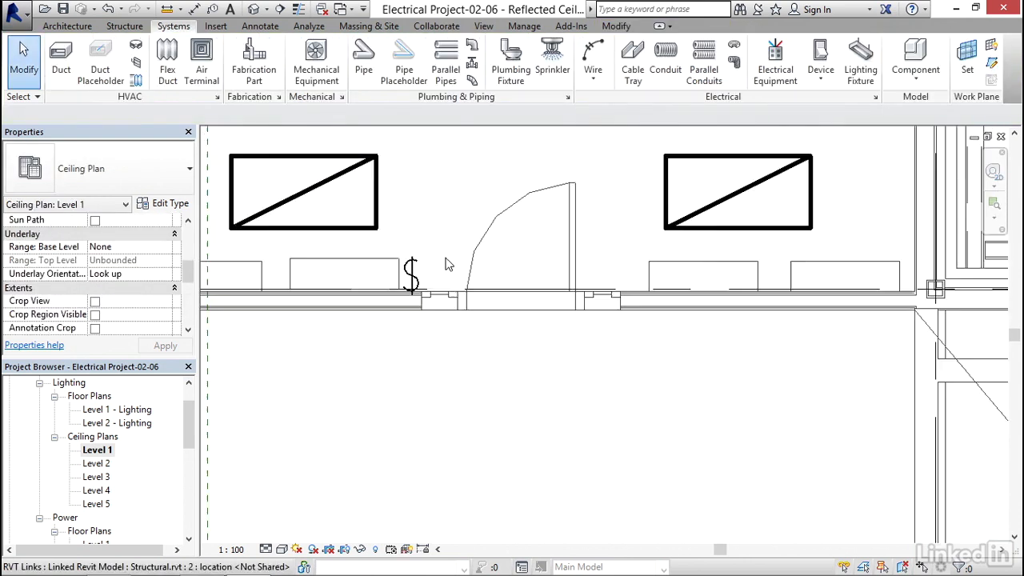
pyautogui.scroll(-7, 447, 264)
pyautogui.moveTo(413, 295); pyautogui.dragTo(567, 314, button='middle')
pyautogui.scroll(4, 480, 318)
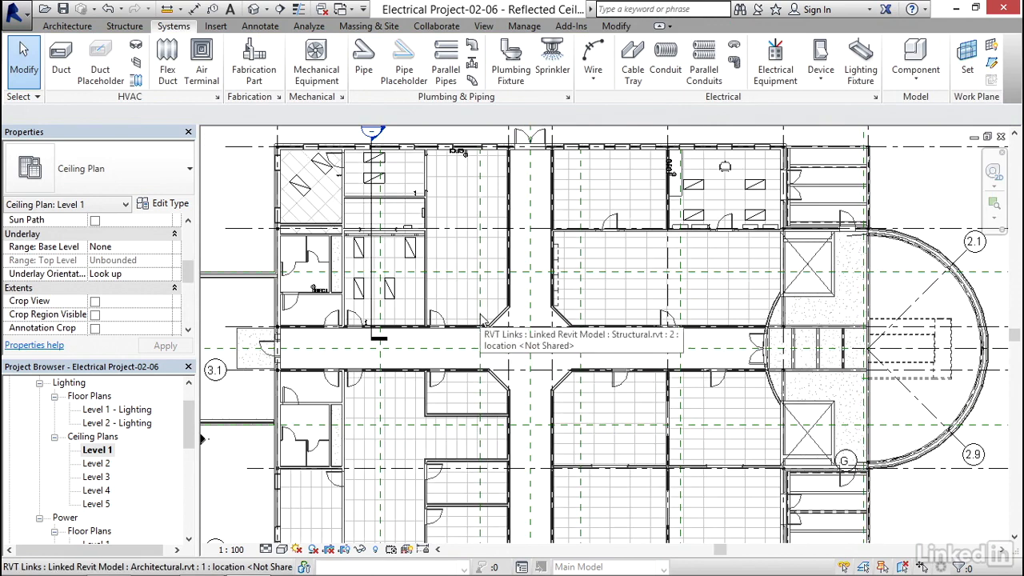
pyautogui.scroll(3, 350, 339)
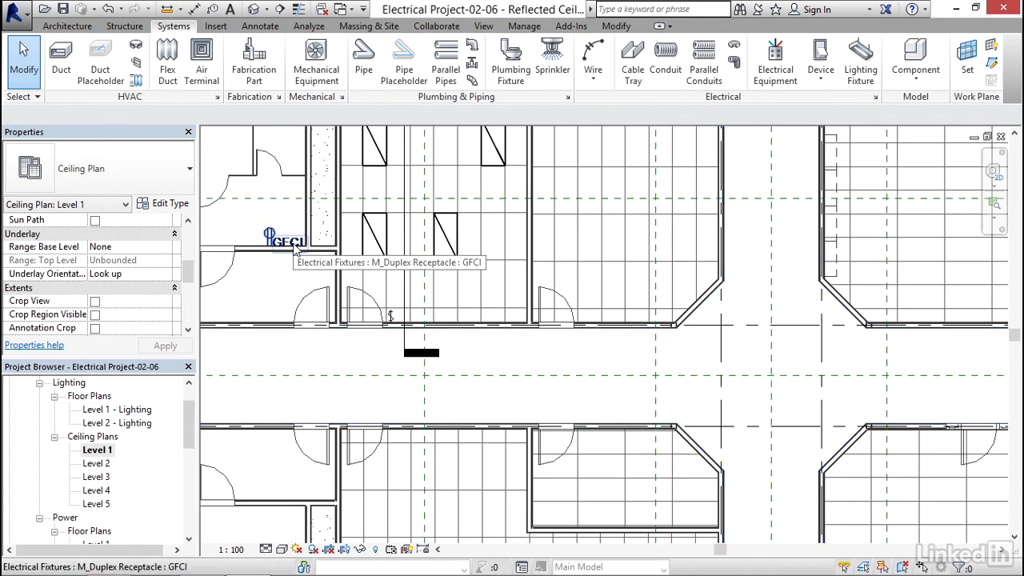
pyautogui.scroll(-2, 472, 292)
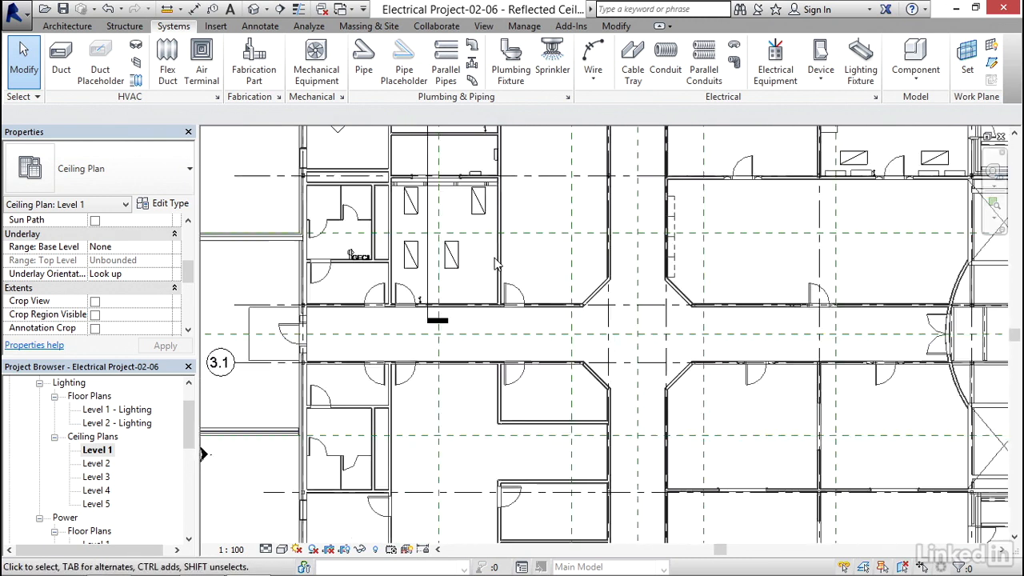